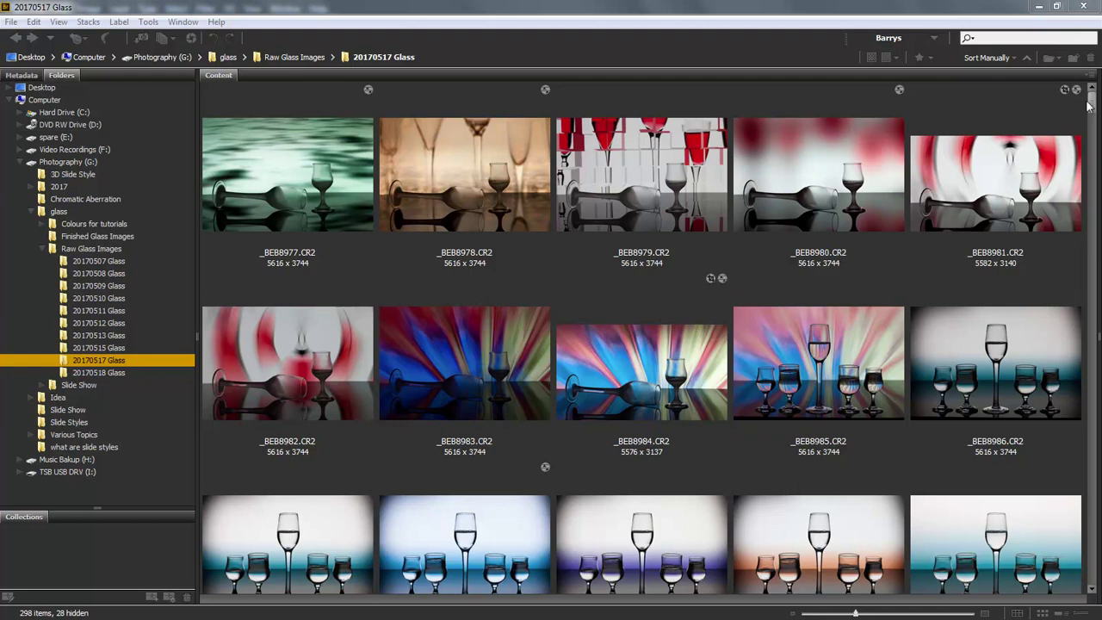
- Scroll the 20170517 Glass folder's Content grid to view the raw glassware thumbnails
scroll(1089, 105, down, 1)
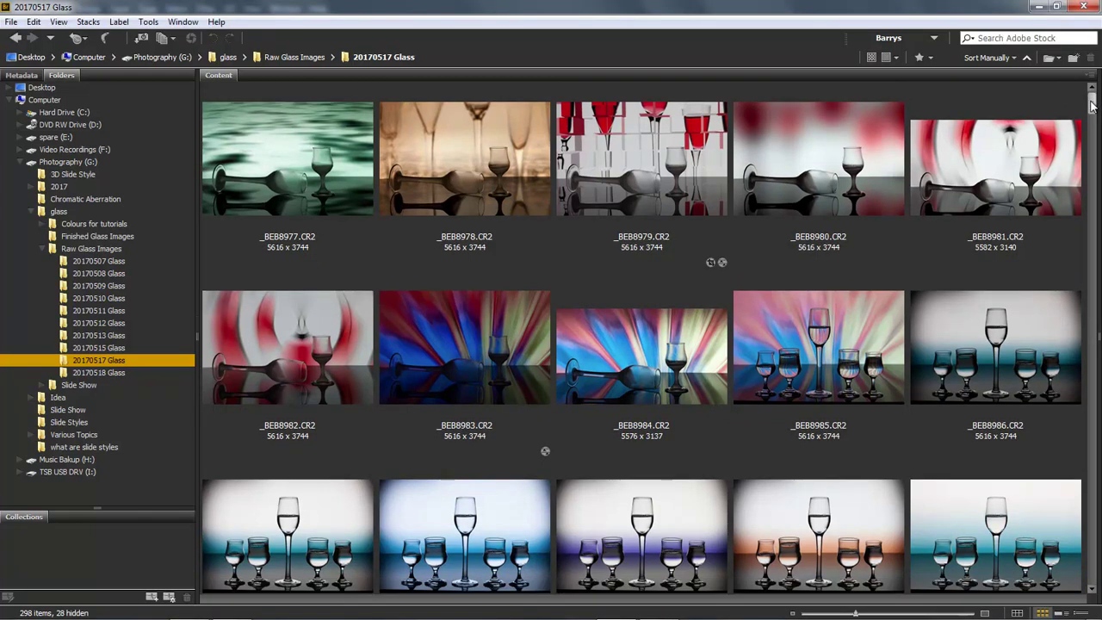
drag(1090, 105, 1091, 114)
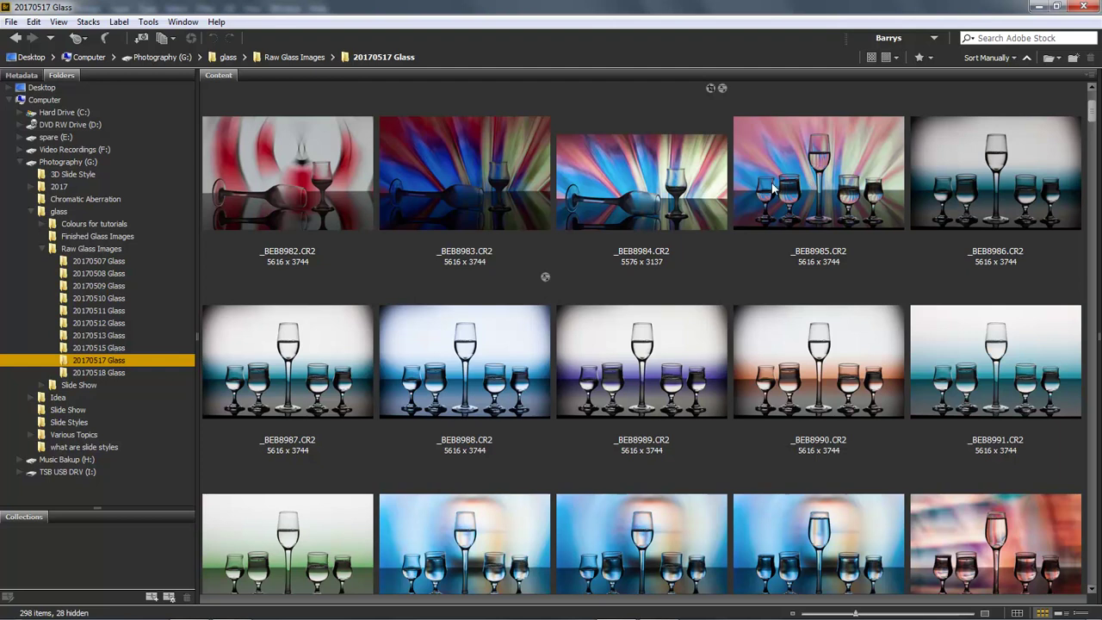
- Select the 19 raw files _BEB8985 through _BEB9003 and open them in Camera Raw
click(818, 181)
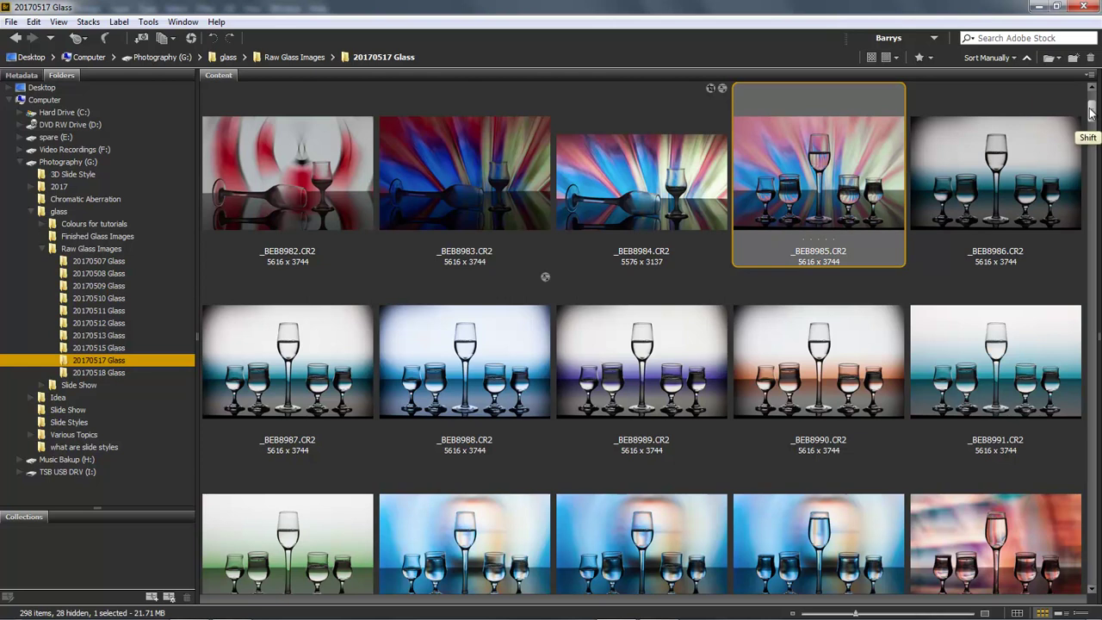
drag(1091, 113, 1091, 140)
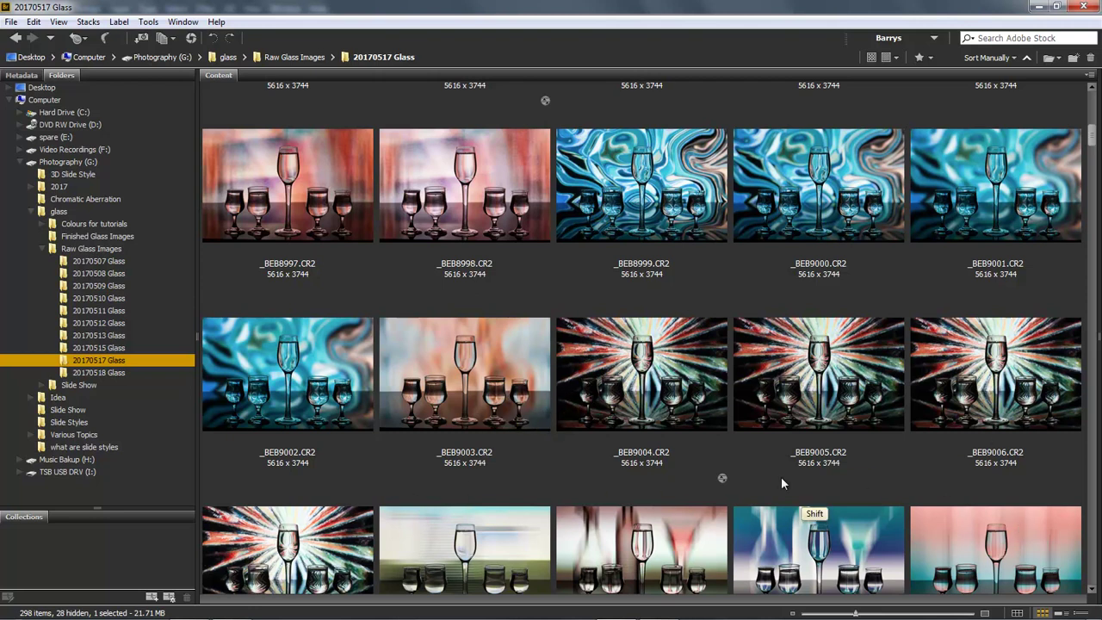
shift+click(480, 359)
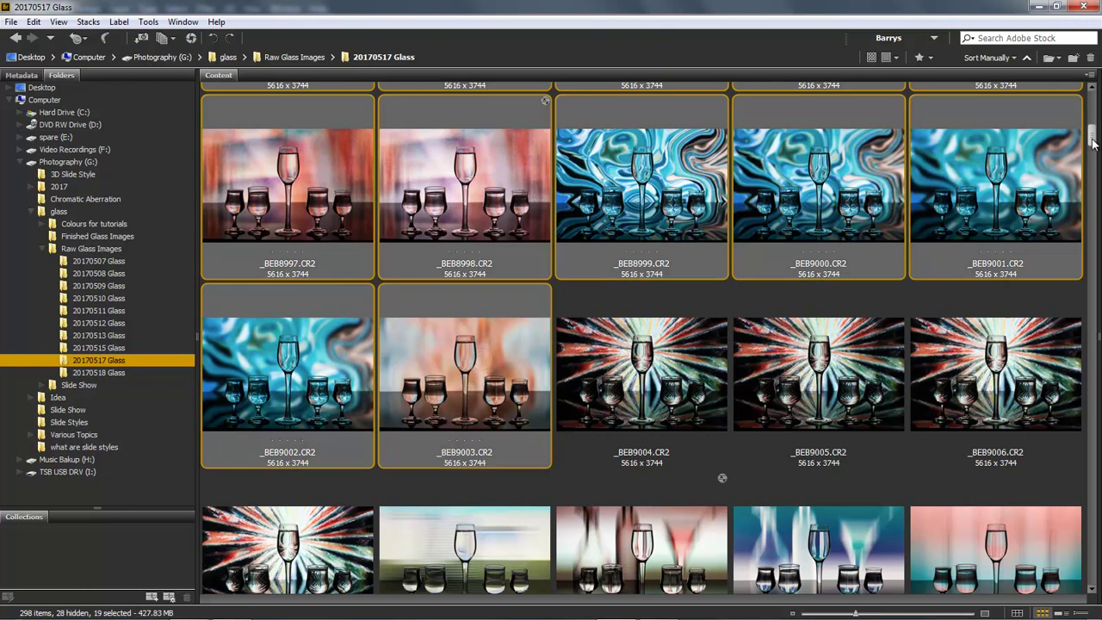
drag(1092, 140, 1089, 114)
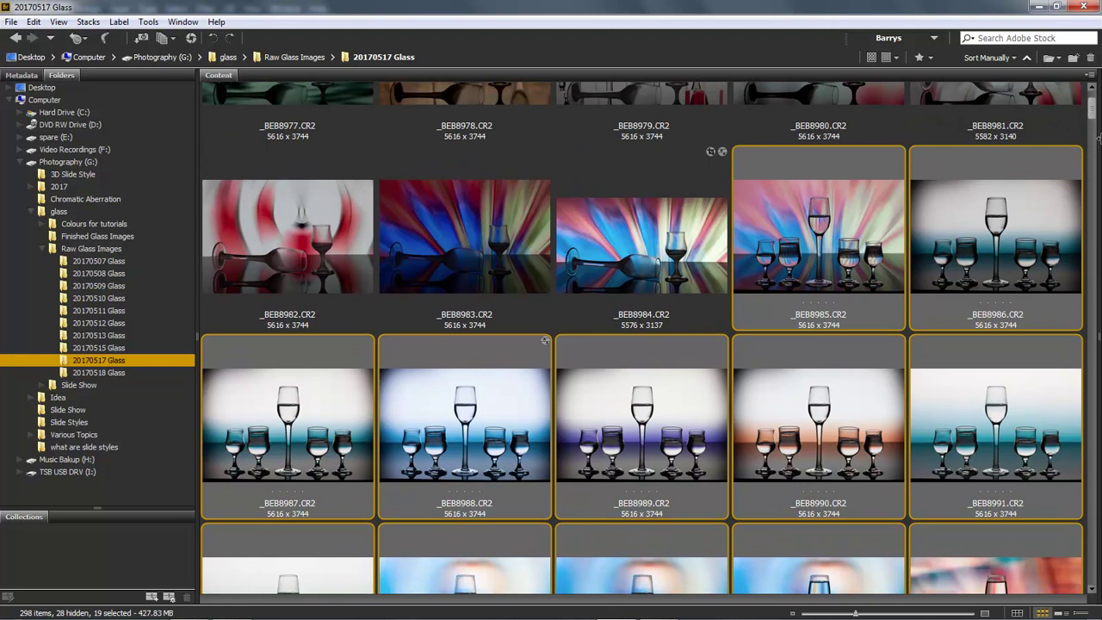
key(Return)
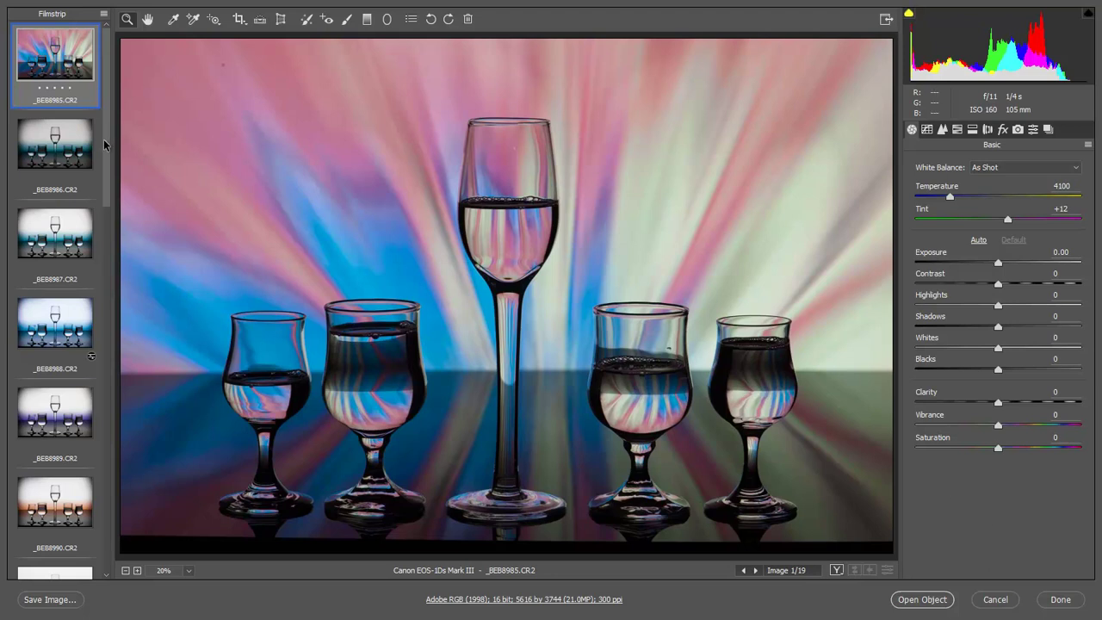
- Preview images _BEB8986–_BEB8988, return to _BEB8985, and select all 19 filmstrip images
mouse_move(104, 136)
mouse_down()
mouse_move(113, 544)
mouse_move(114, 121)
mouse_up()
click(68, 153)
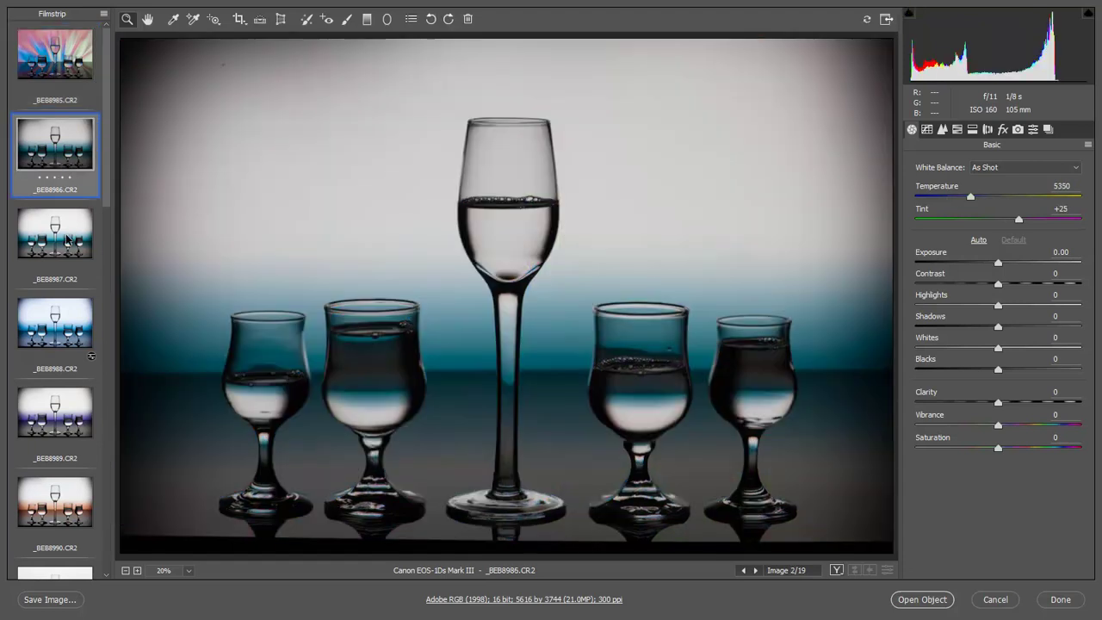
click(66, 233)
click(54, 315)
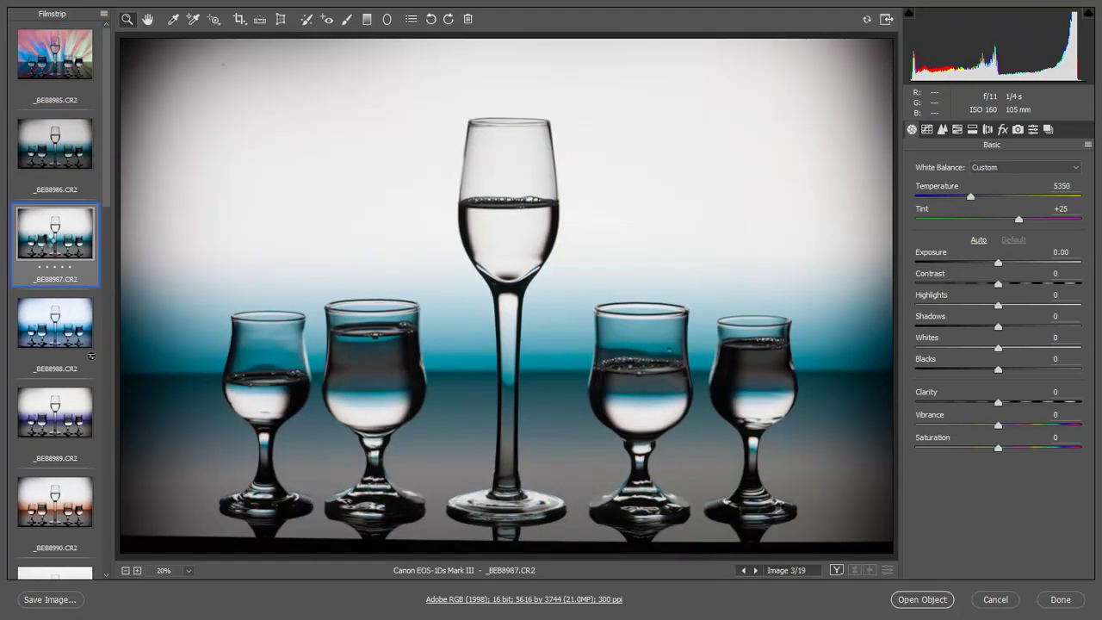
click(49, 245)
click(55, 136)
click(54, 73)
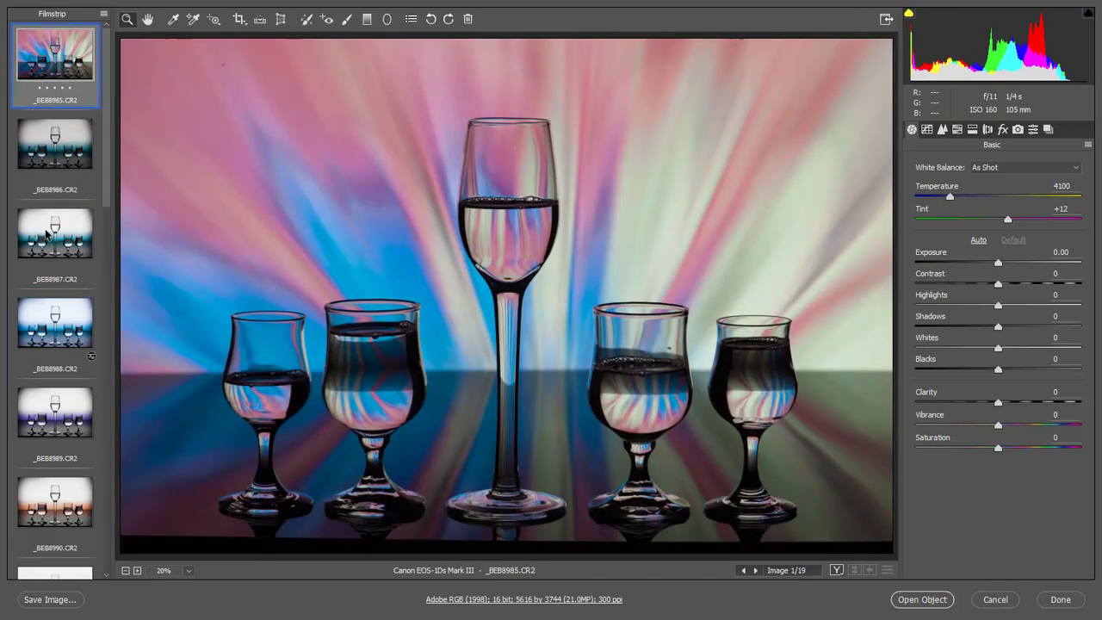
key(ctrl+a)
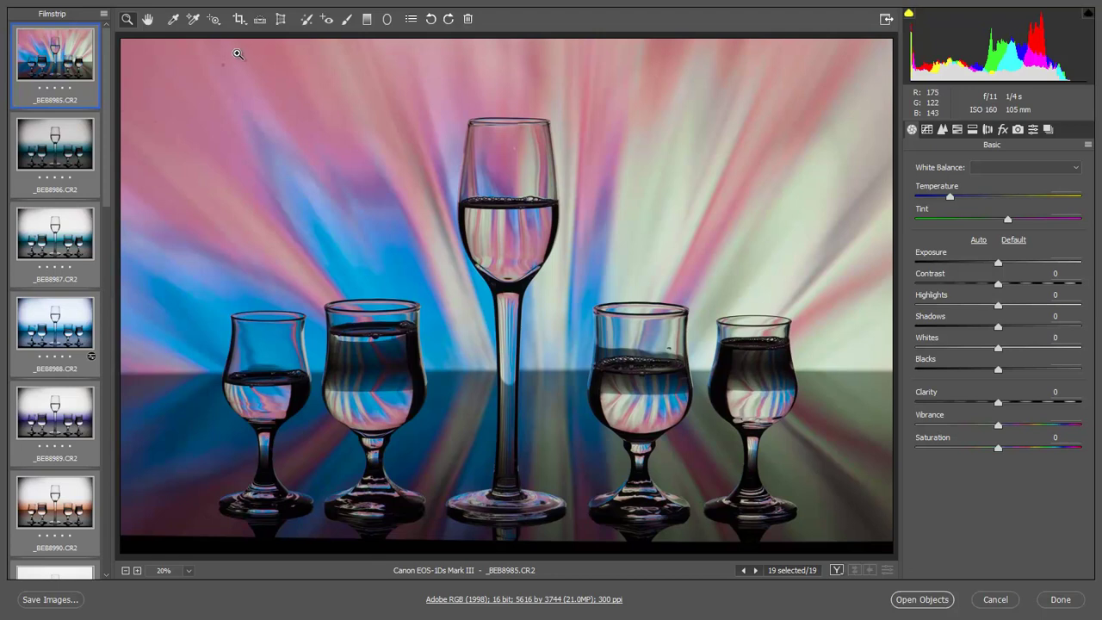
- With Spot Removal, zoom in and heal the dust spot in the upper-left pink background
click(307, 21)
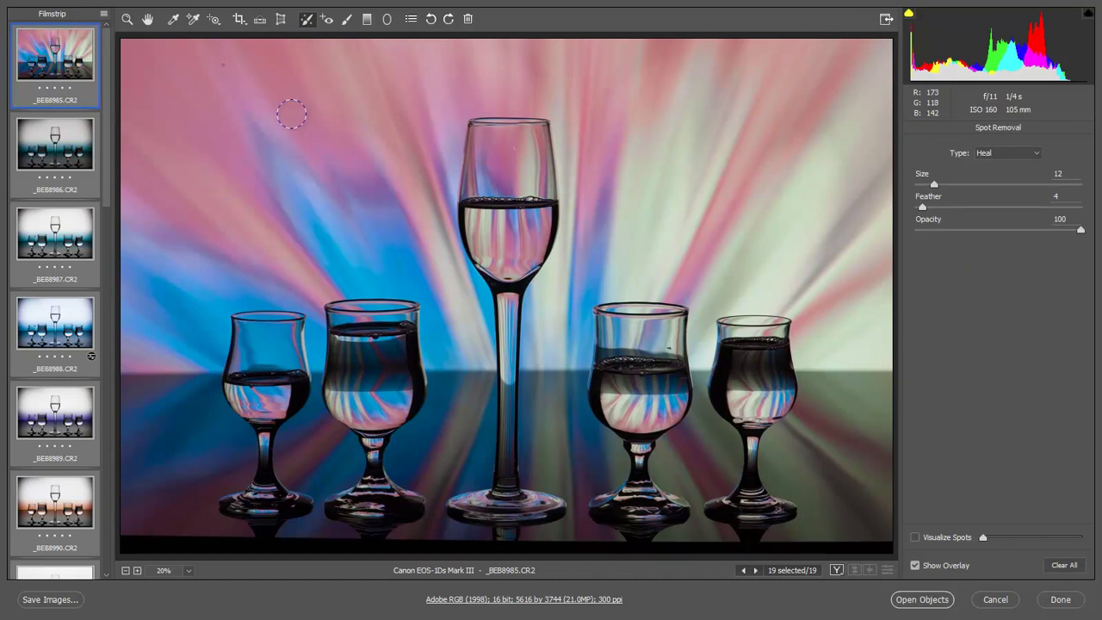
scroll(229, 71, up, 1)
scroll(245, 89, up, 2)
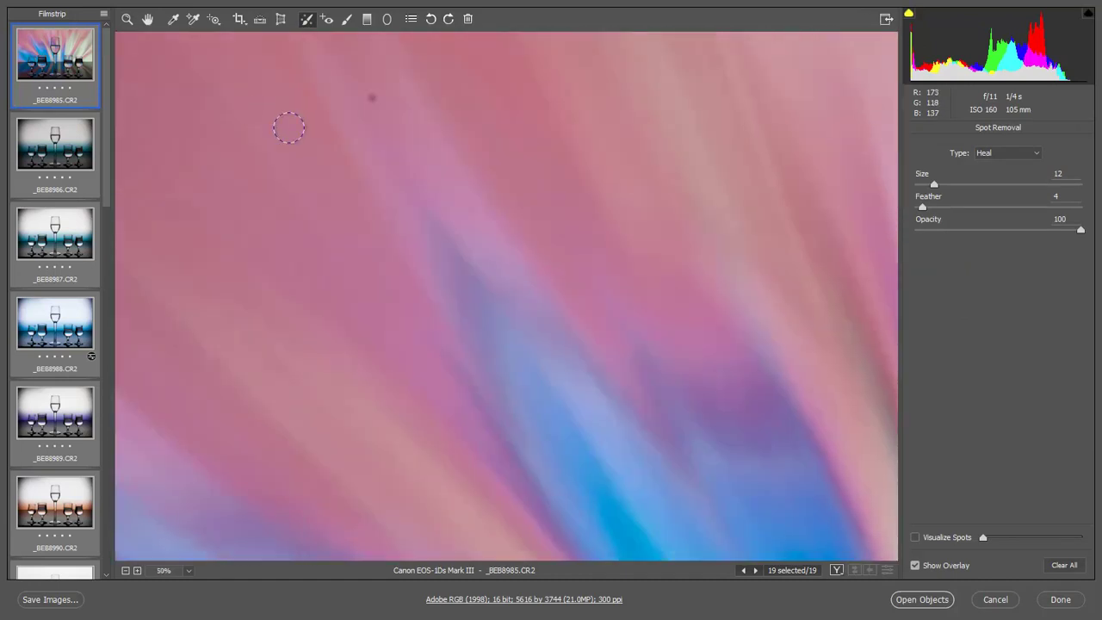
scroll(327, 151, up, 1)
drag(490, 204, 319, 141)
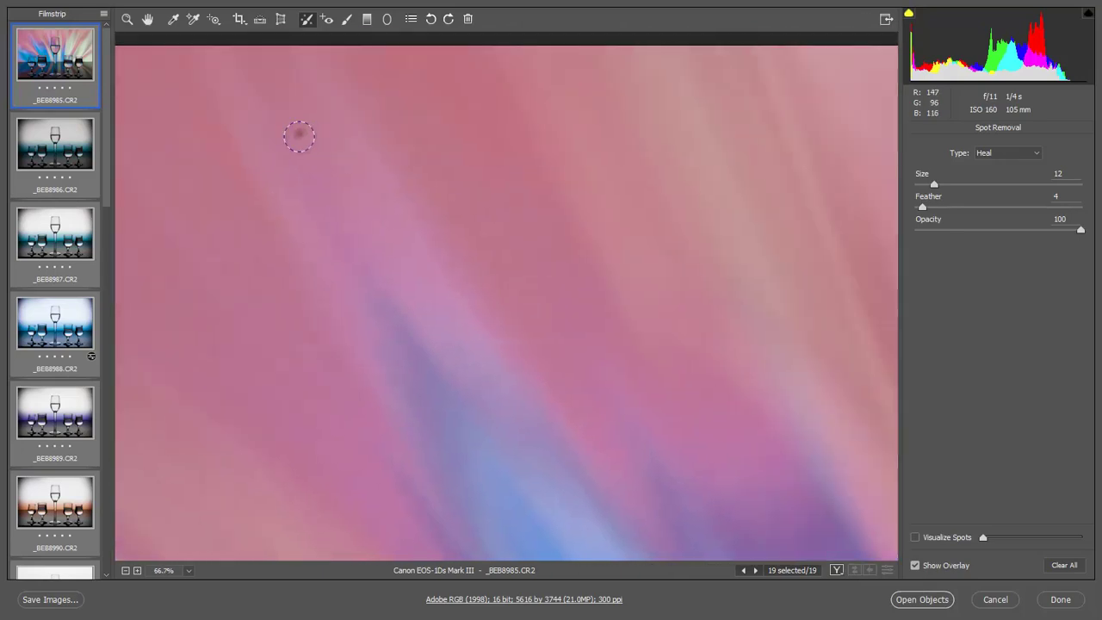
click(298, 133)
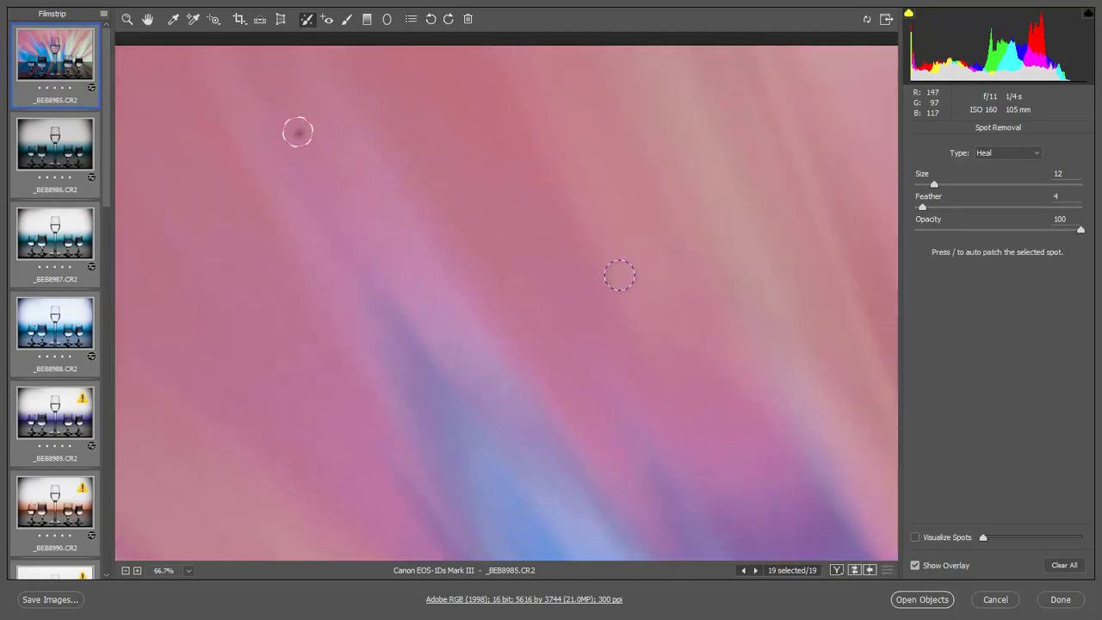
- Zoom to 200% on the tall wine glass's bowl with rim and sides visible
drag(625, 457, 256, 35)
drag(723, 239, 283, 192)
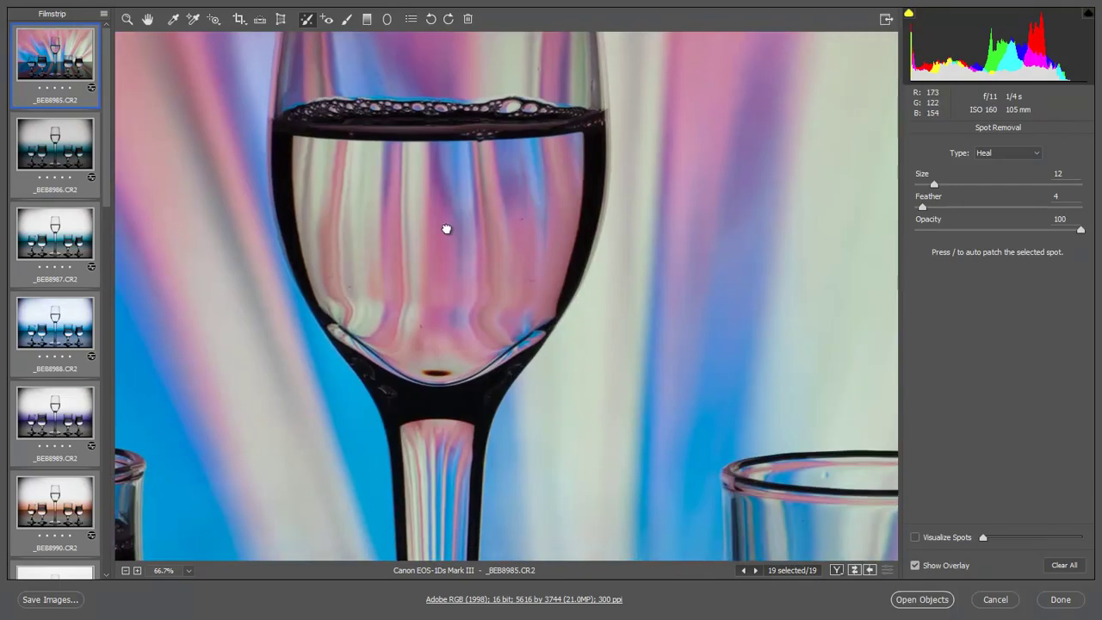
key(ctrl+plus)
key(ctrl+plus)
key(ctrl+plus)
drag(554, 344, 277, 229)
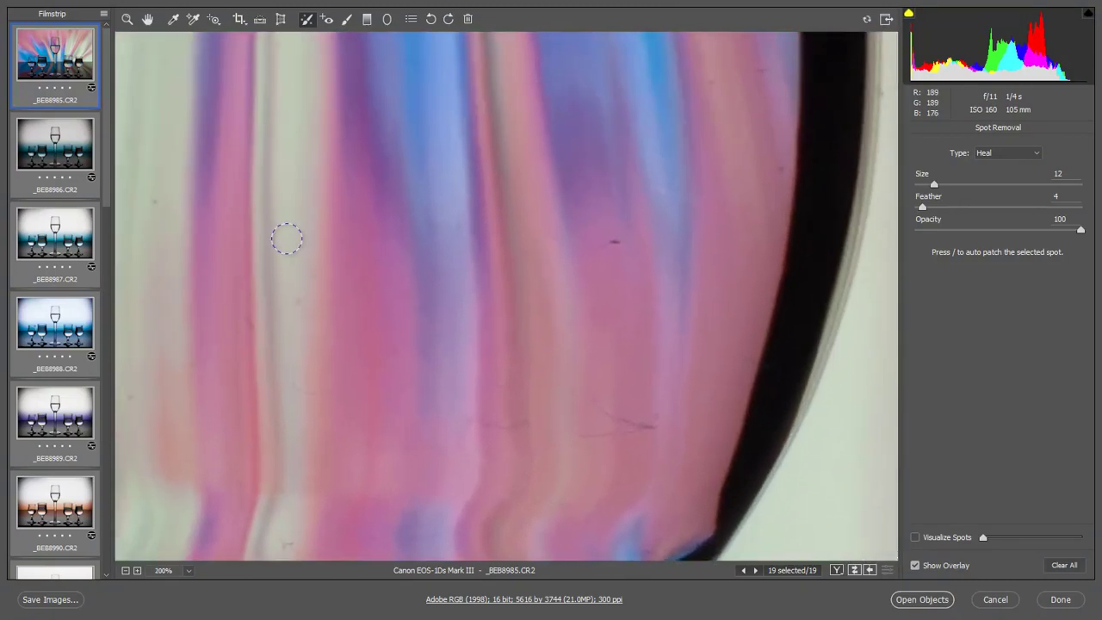
drag(293, 287, 438, 275)
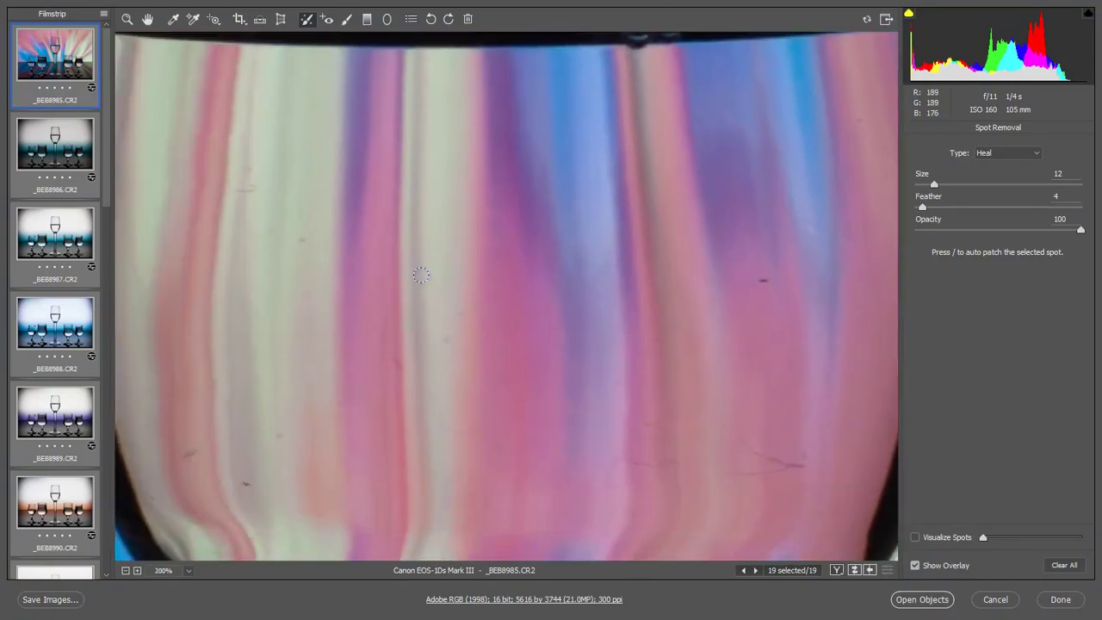
- Set the spot size to 5 and heal the specks and scratches across the wine glass bowl
key(bracketleft)
key(bracketleft)
key(bracketleft)
key(bracketleft)
key(bracketleft)
key(bracketleft)
key(bracketleft)
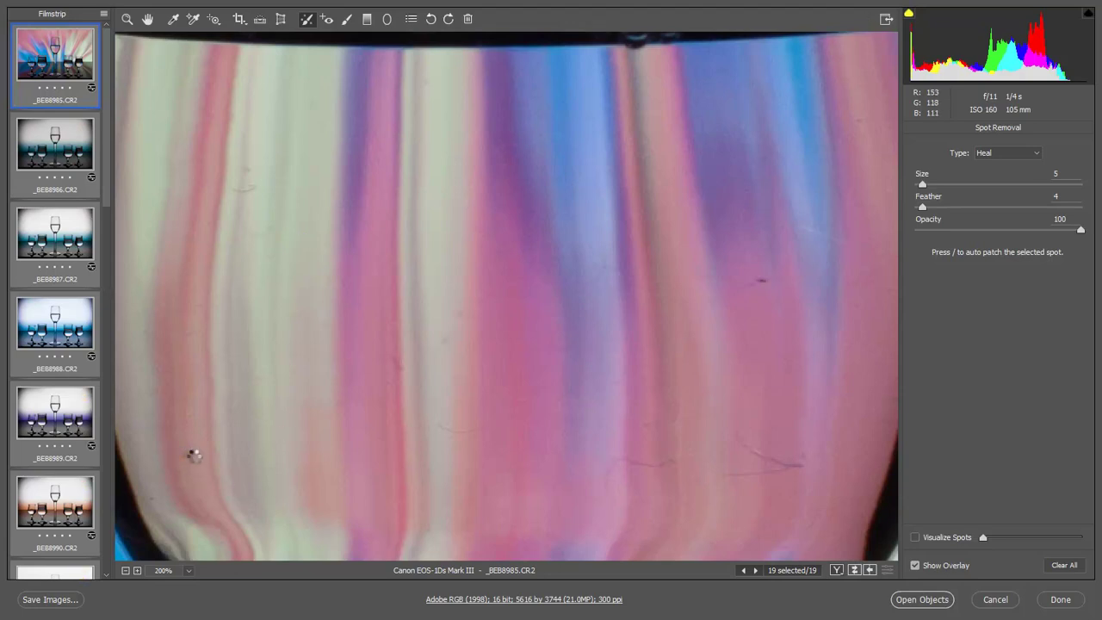
drag(185, 453, 198, 444)
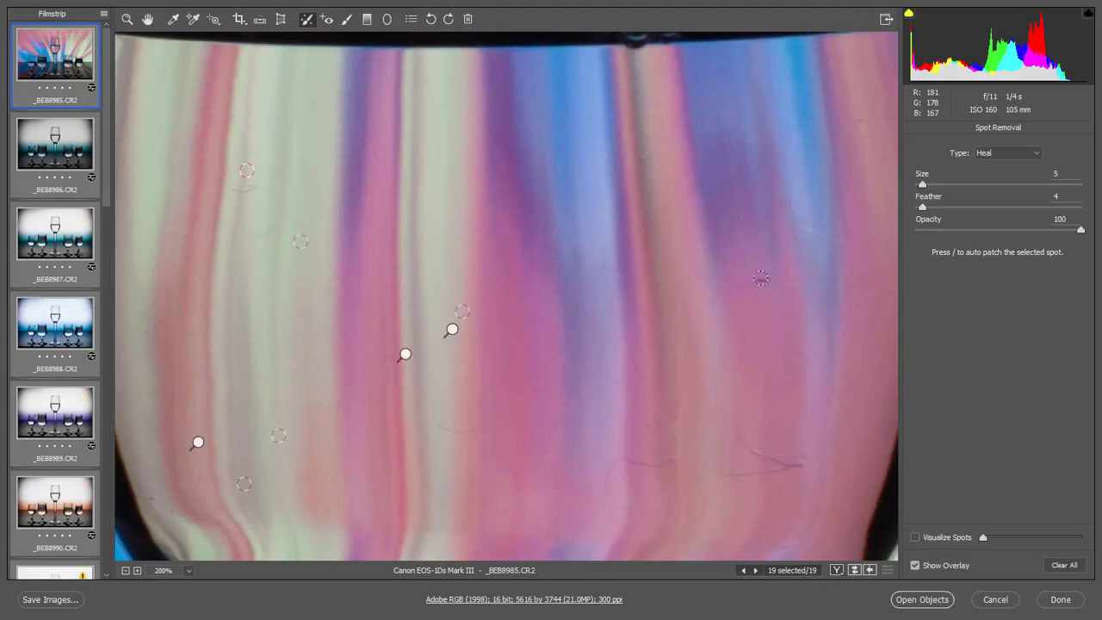
click(759, 278)
click(340, 401)
drag(442, 424, 480, 427)
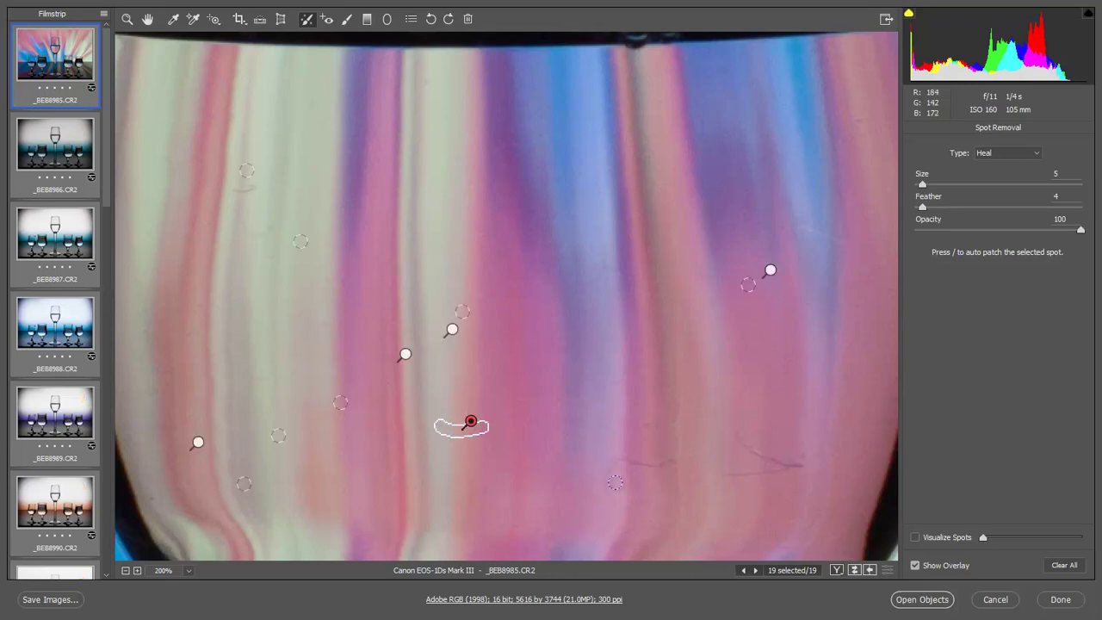
mouse_move(605, 488)
mouse_down()
mouse_move(608, 468)
mouse_move(631, 455)
mouse_move(674, 463)
mouse_up()
mouse_move(739, 435)
mouse_down()
mouse_move(801, 467)
mouse_move(735, 475)
mouse_move(809, 480)
mouse_up()
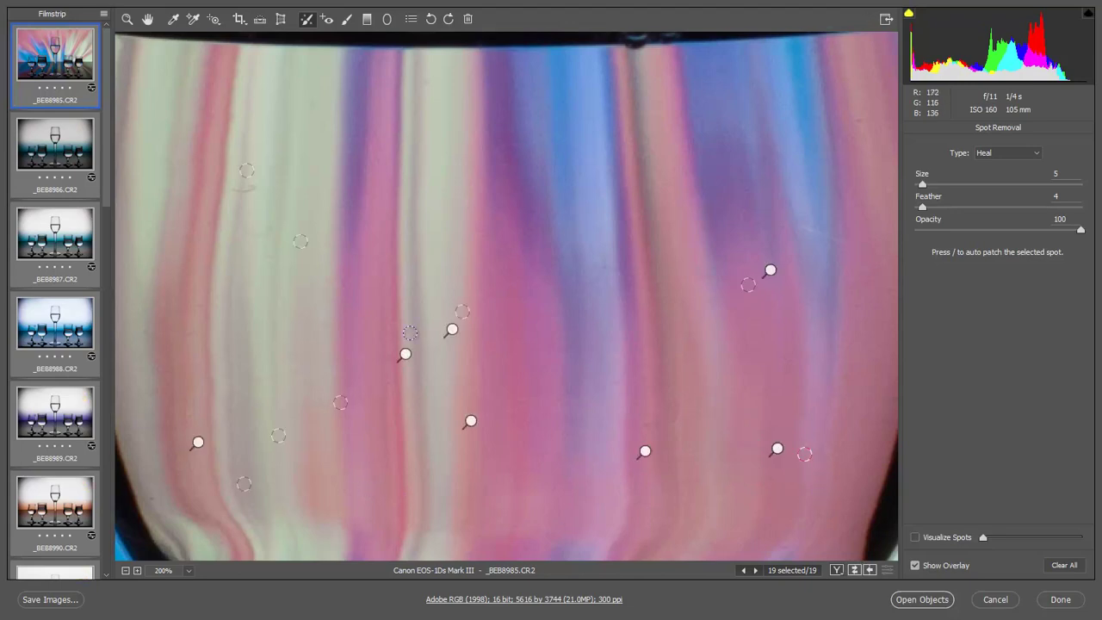
mouse_move(233, 237)
mouse_down()
mouse_move(237, 210)
mouse_move(245, 233)
mouse_move(273, 230)
mouse_up()
drag(234, 187, 260, 188)
drag(799, 229, 858, 252)
drag(843, 351, 822, 52)
- Heal the dust spots near the bowl bottom and a speck on its right side
click(438, 310)
click(413, 288)
drag(413, 288, 372, 418)
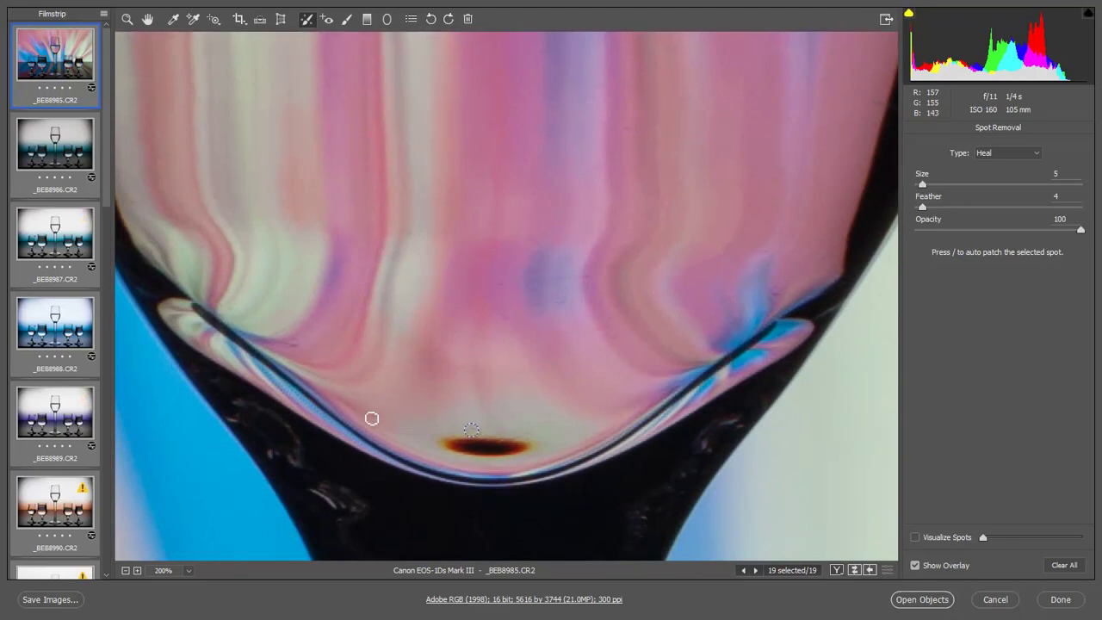
click(777, 292)
drag(454, 407, 654, 550)
- Heal the background specks and the streak down the glass's right edge, then finish with Done
scroll(488, 503, up, 5)
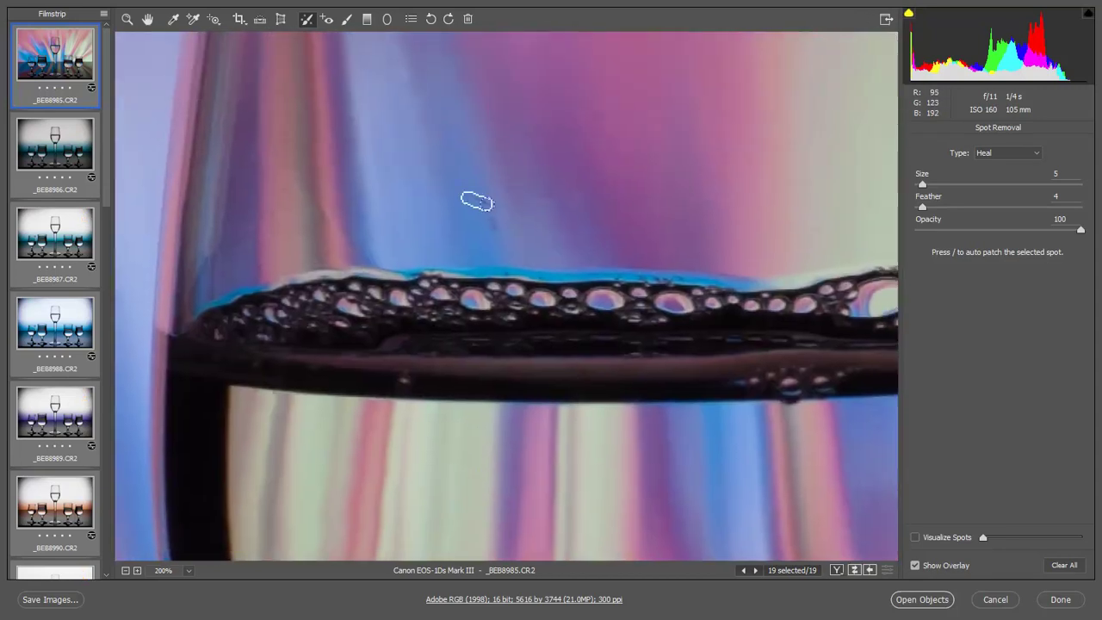
click(493, 225)
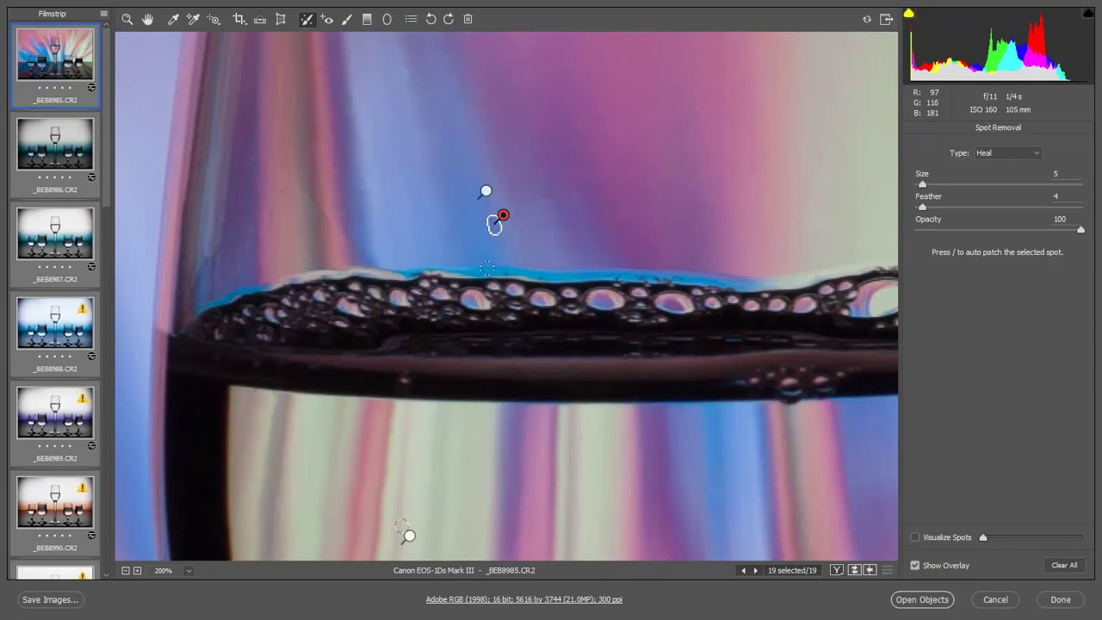
click(272, 213)
drag(686, 169, 517, 281)
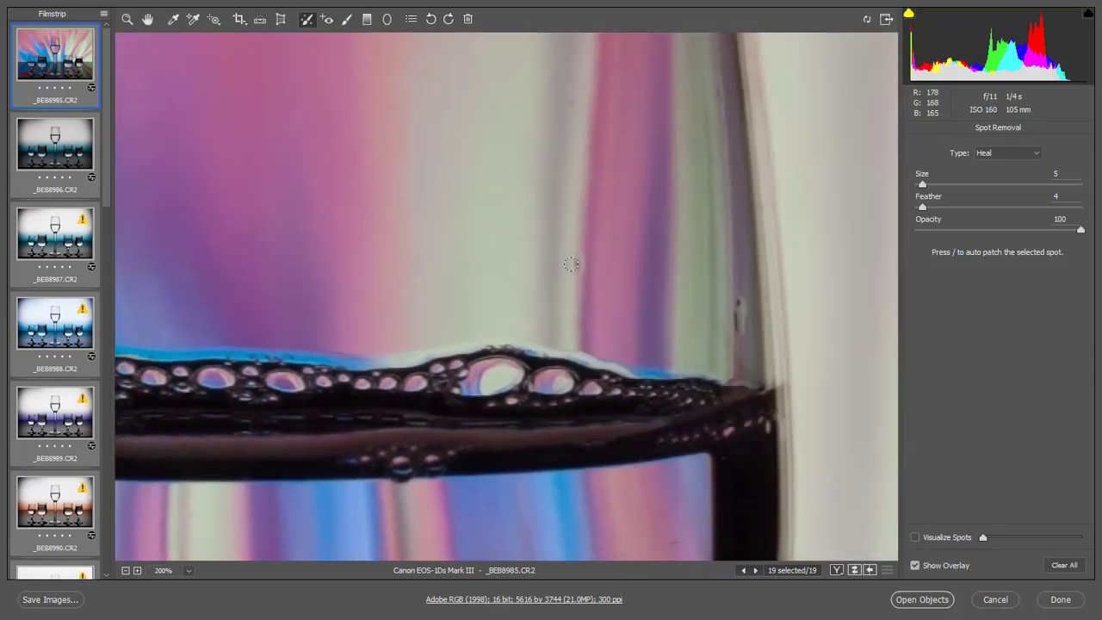
drag(418, 260, 419, 276)
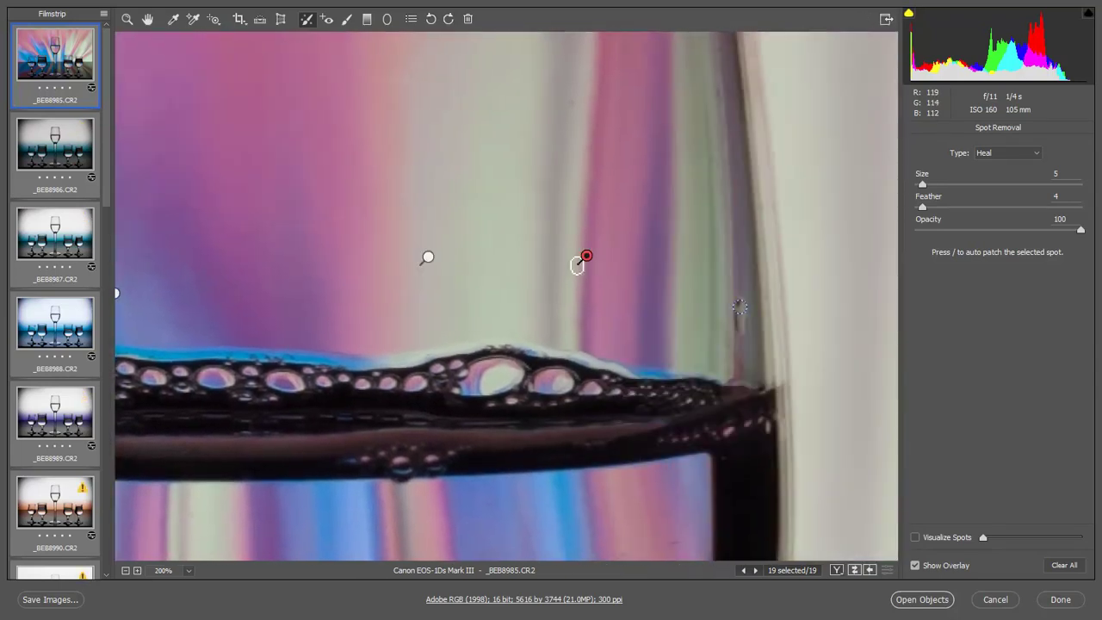
drag(739, 297, 738, 343)
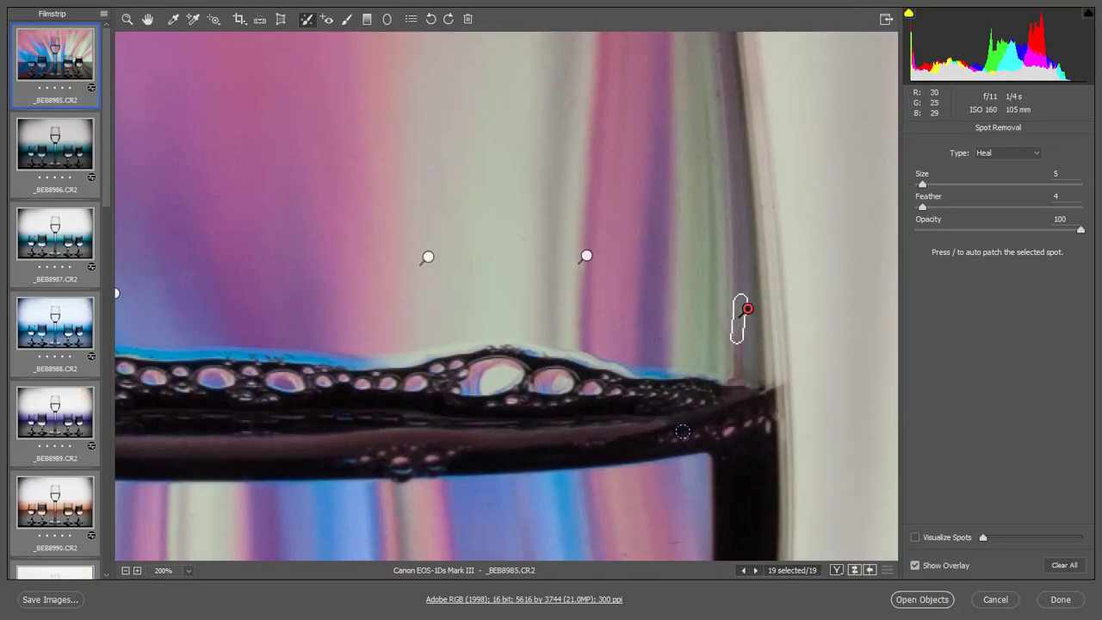
click(1060, 600)
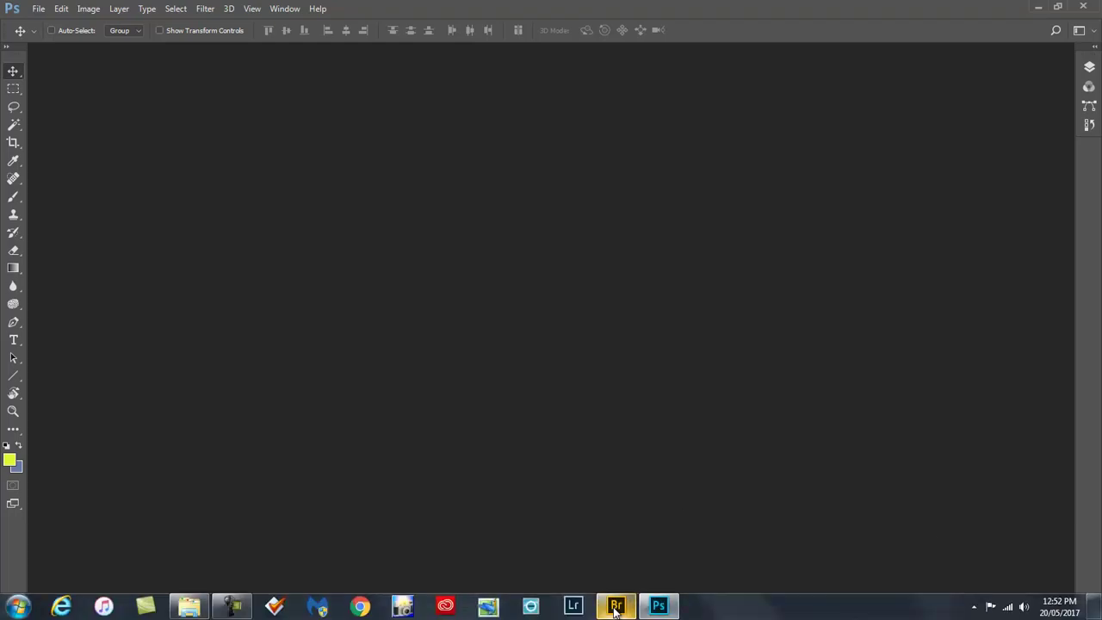
- Back in Bridge, select only _BEB9003.CR2 and open it in Camera Raw
click(616, 605)
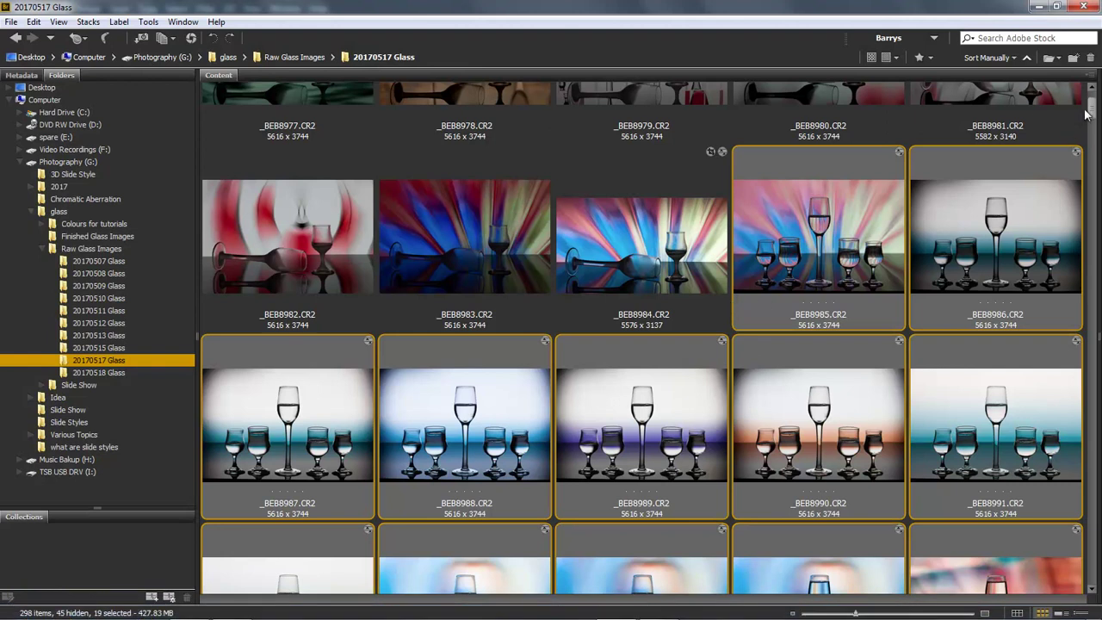
click(663, 248)
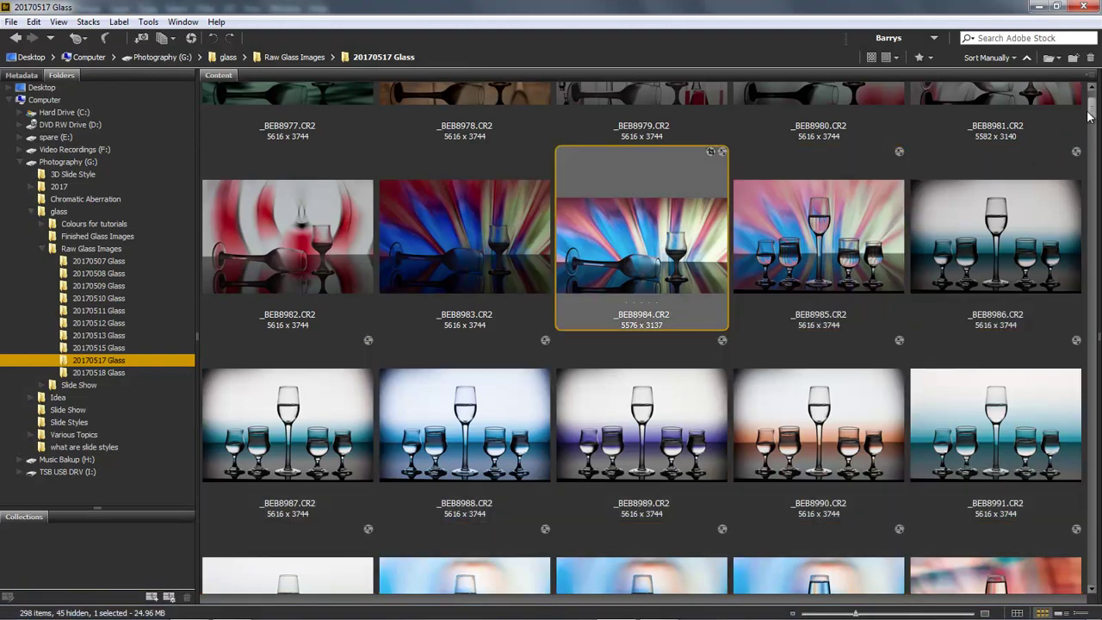
drag(1091, 115, 1091, 138)
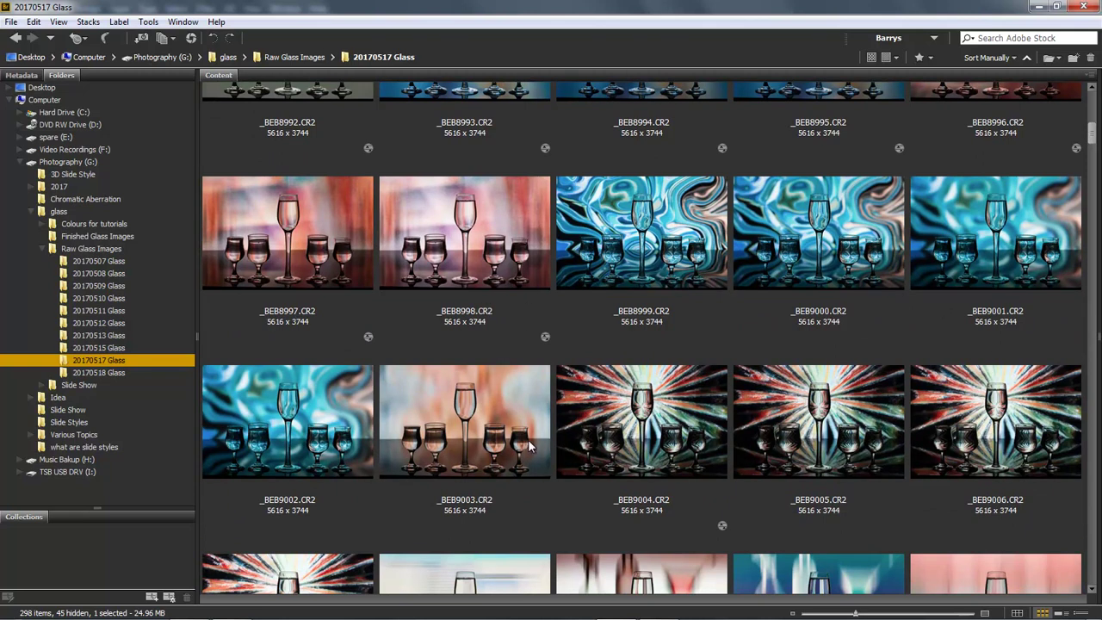
click(463, 415)
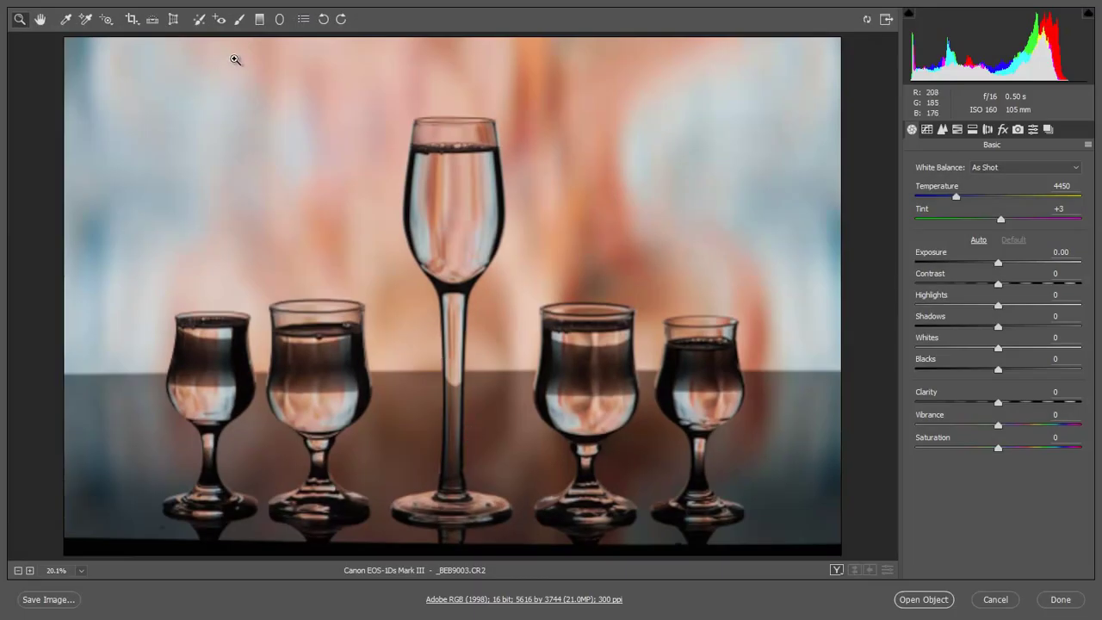
- Heal three specks near the bases of the leftmost and rightmost glasses in _BEB9003
click(199, 20)
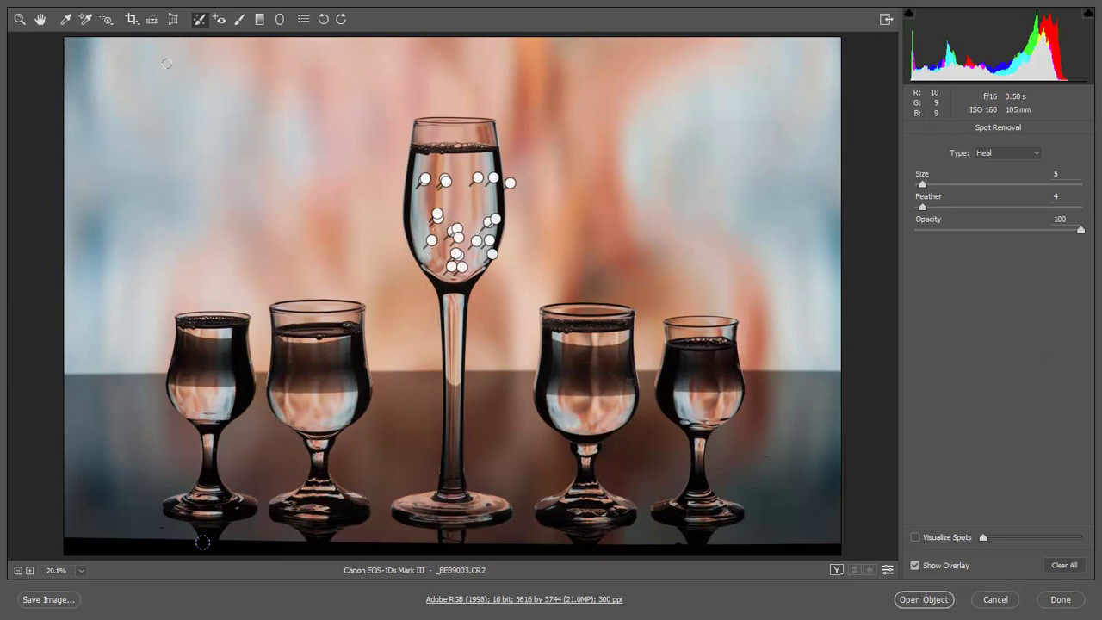
click(160, 527)
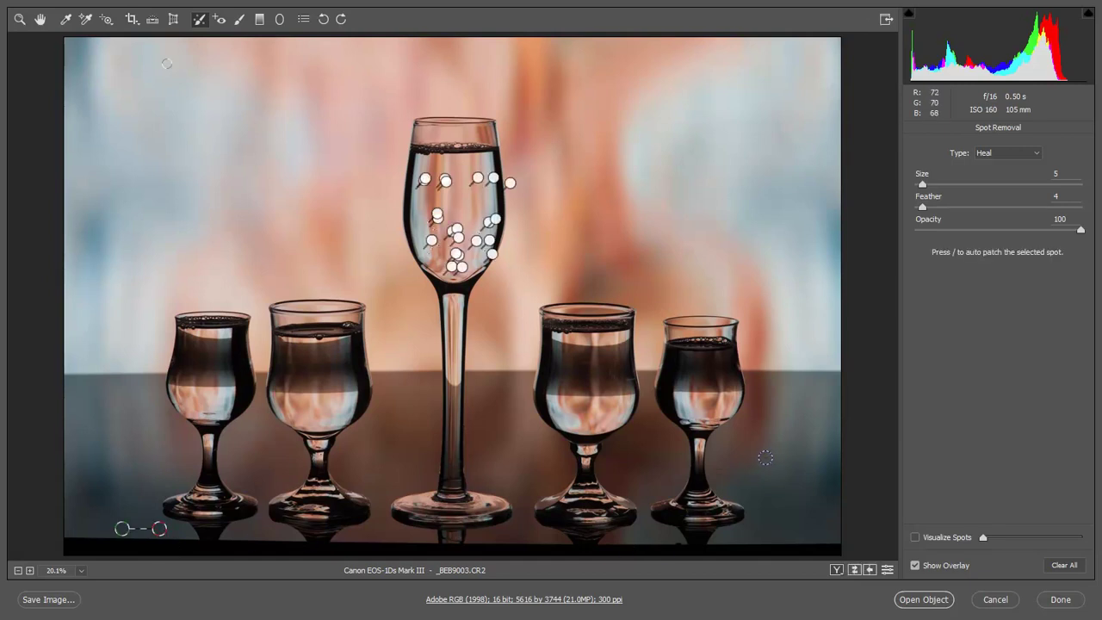
click(765, 457)
click(718, 468)
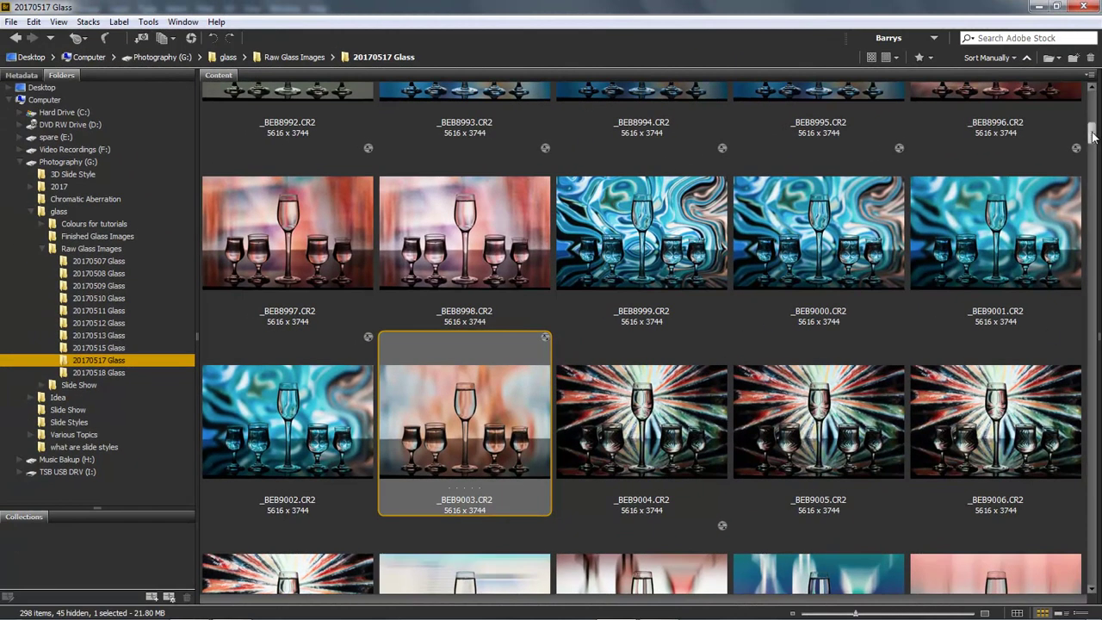
- Select _BEB8985 alone in the Bridge grid and scroll down to the _BEB9087 row
drag(1093, 131, 1093, 112)
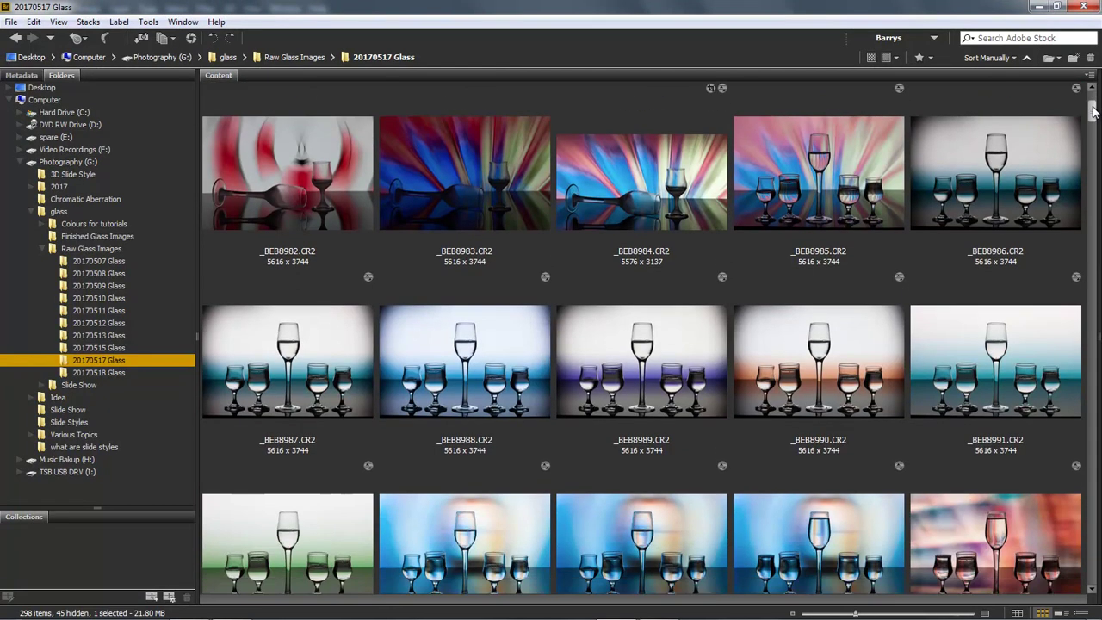
click(845, 170)
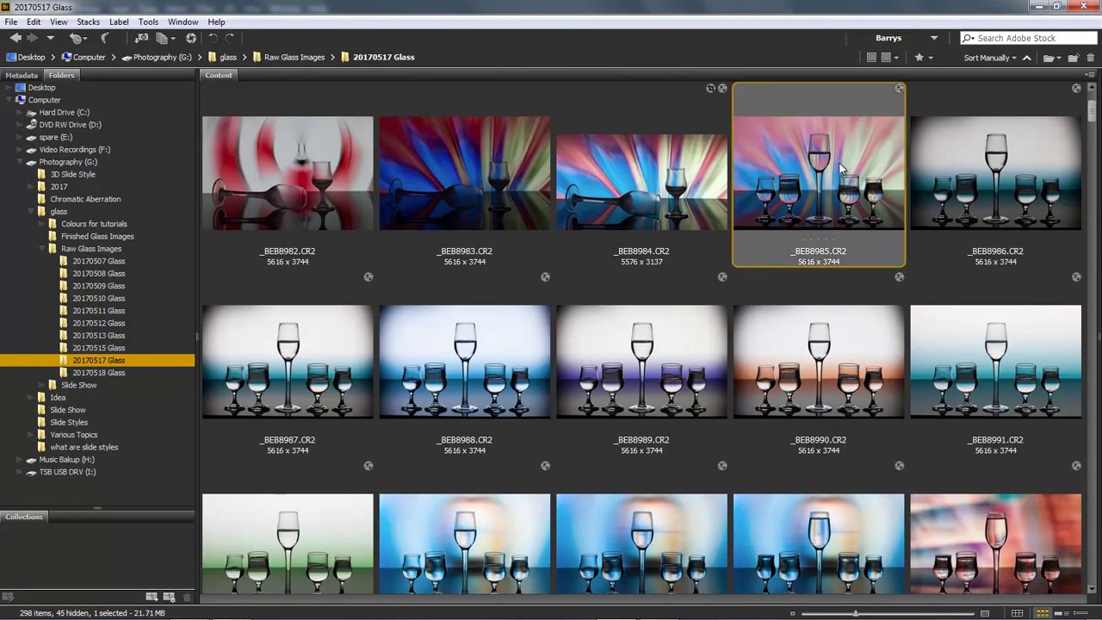
drag(1092, 105, 1092, 110)
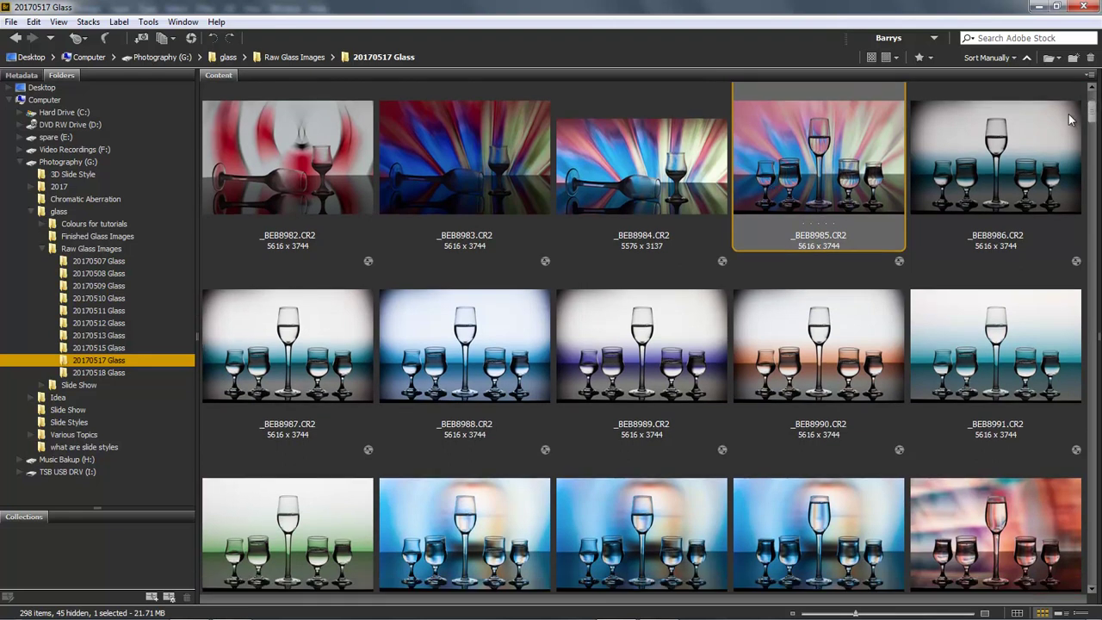
drag(1095, 112, 1070, 215)
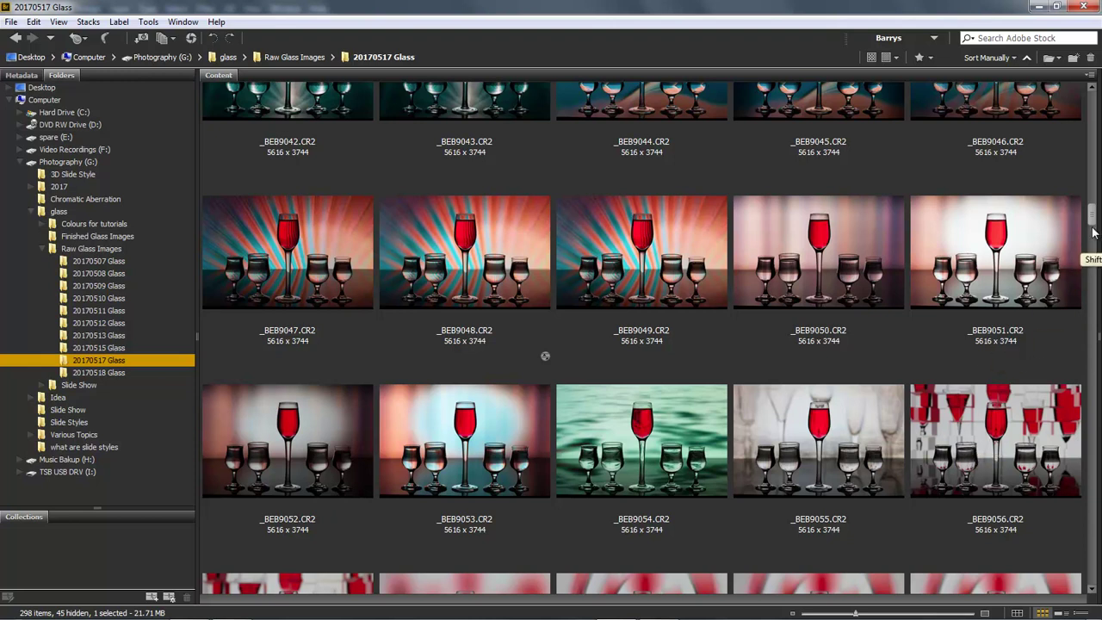
scroll(1091, 236, down, 1)
scroll(1091, 237, down, 1)
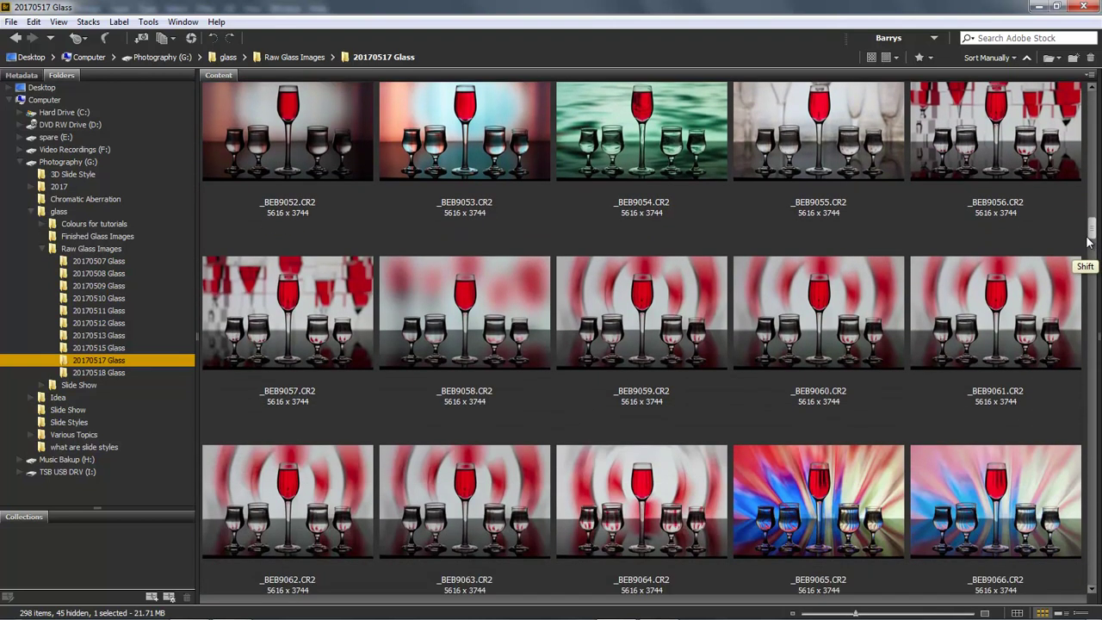
scroll(1088, 243, down, 2)
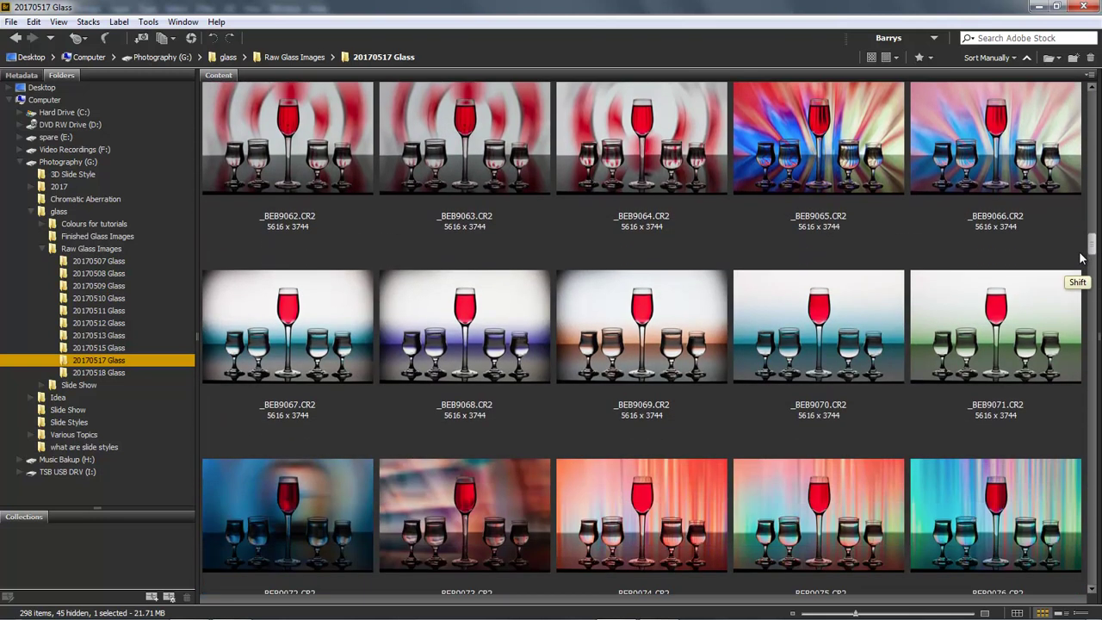
scroll(1082, 258, down, 3)
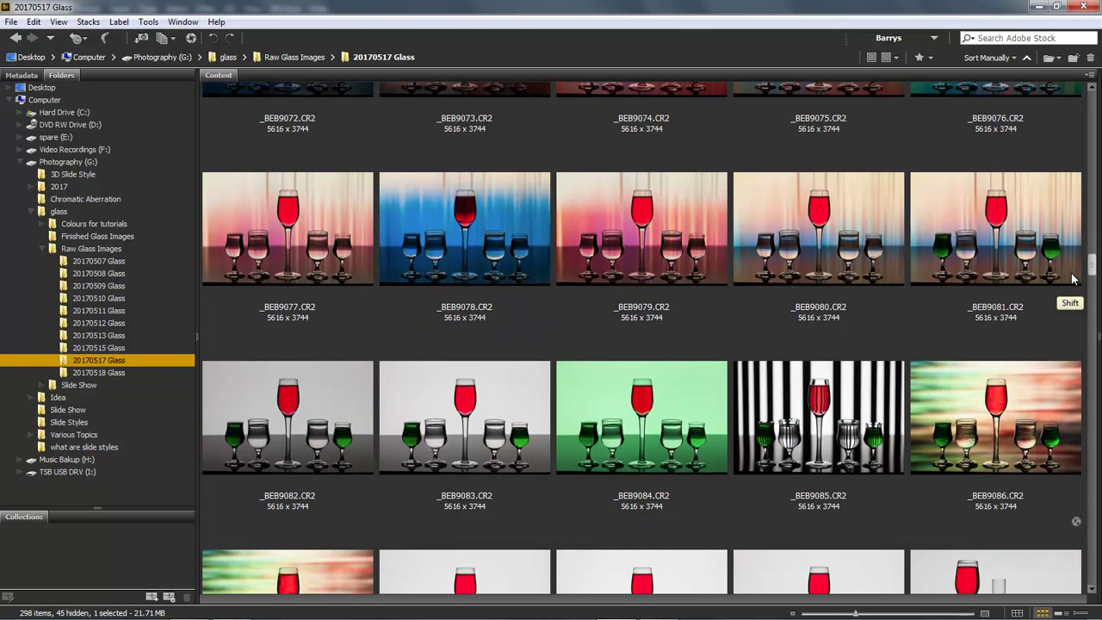
scroll(1072, 278, down, 1)
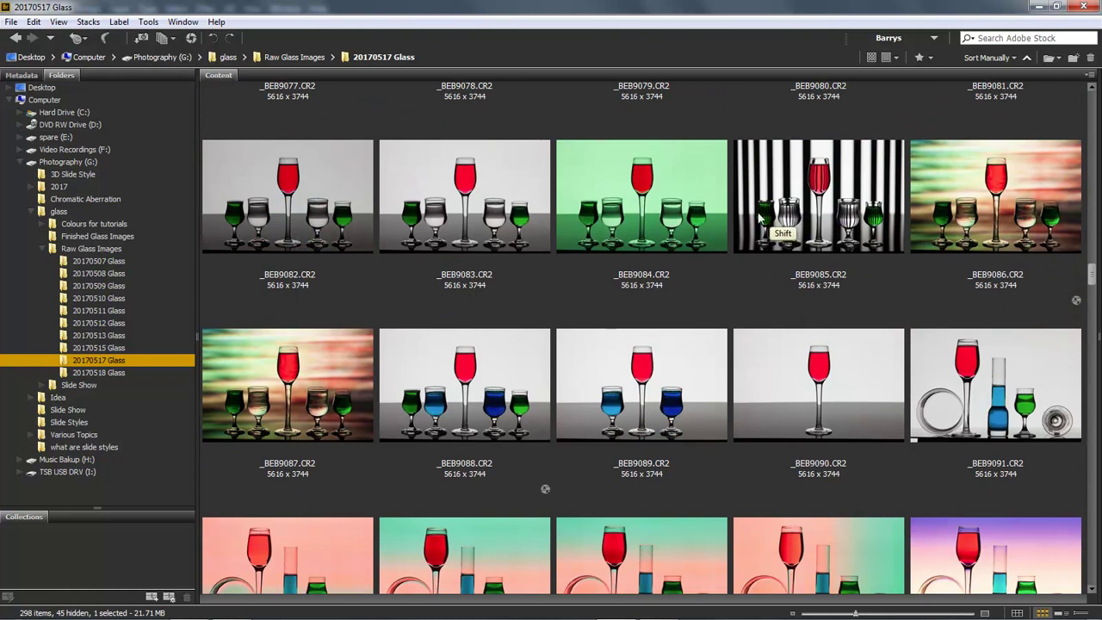
- Extend the selection through _BEB9087, open the 103 photos in Camera Raw, and select them all
shift+click(286, 388)
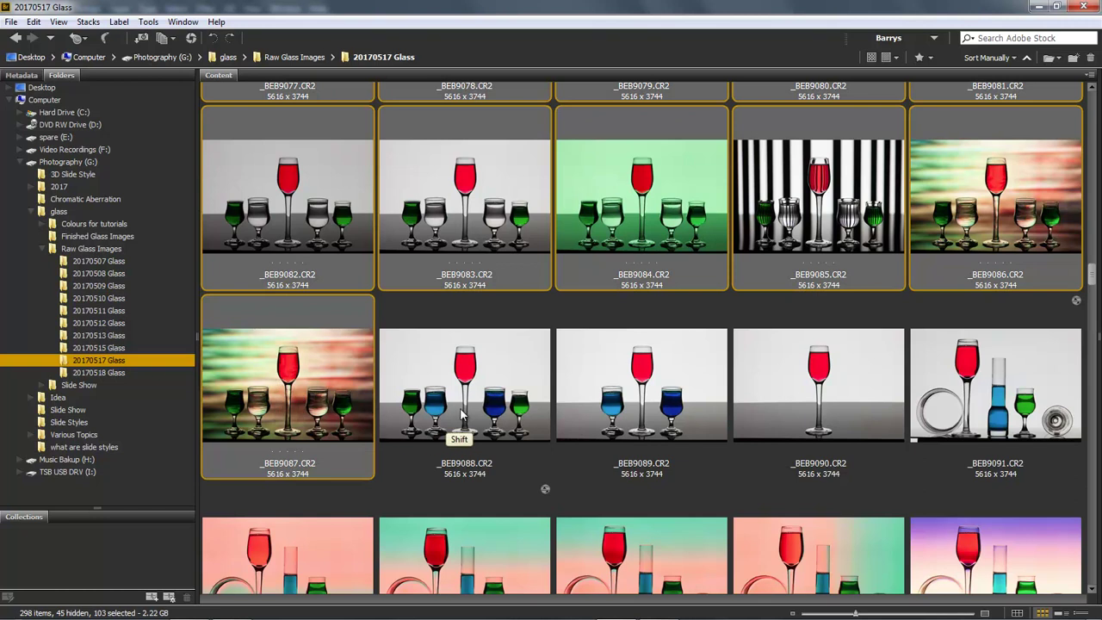
double_click(306, 388)
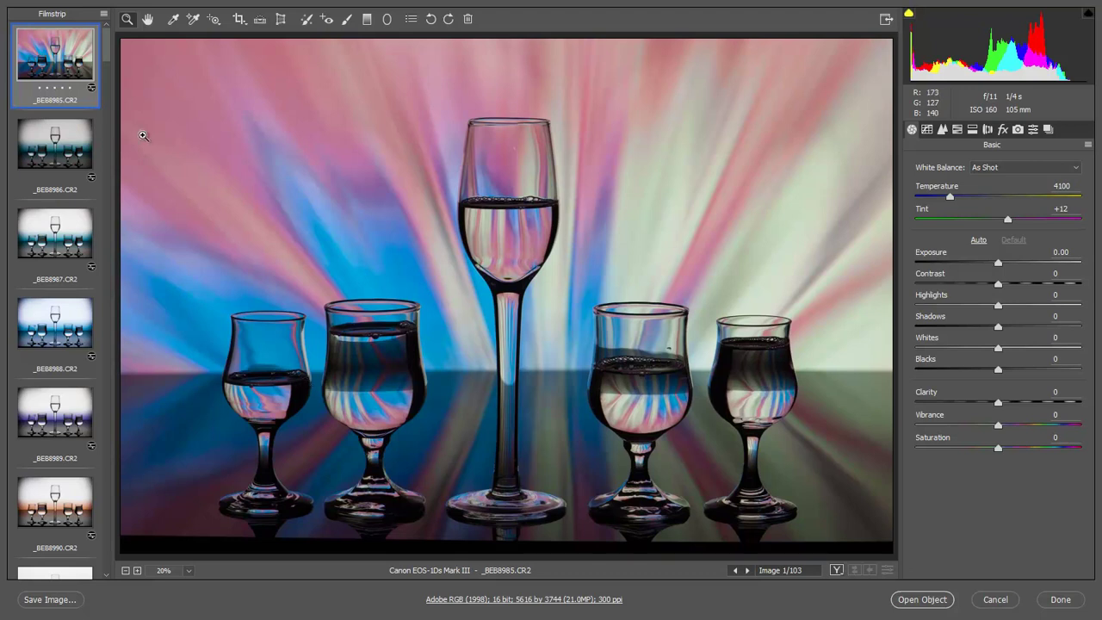
drag(107, 54, 109, 72)
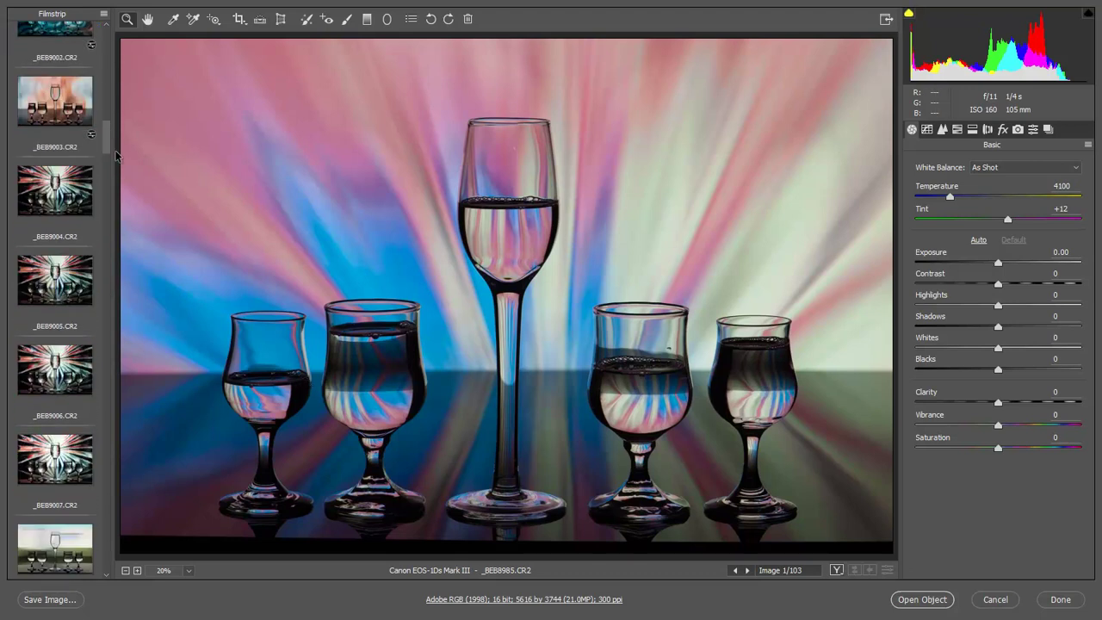
drag(117, 160, 121, 574)
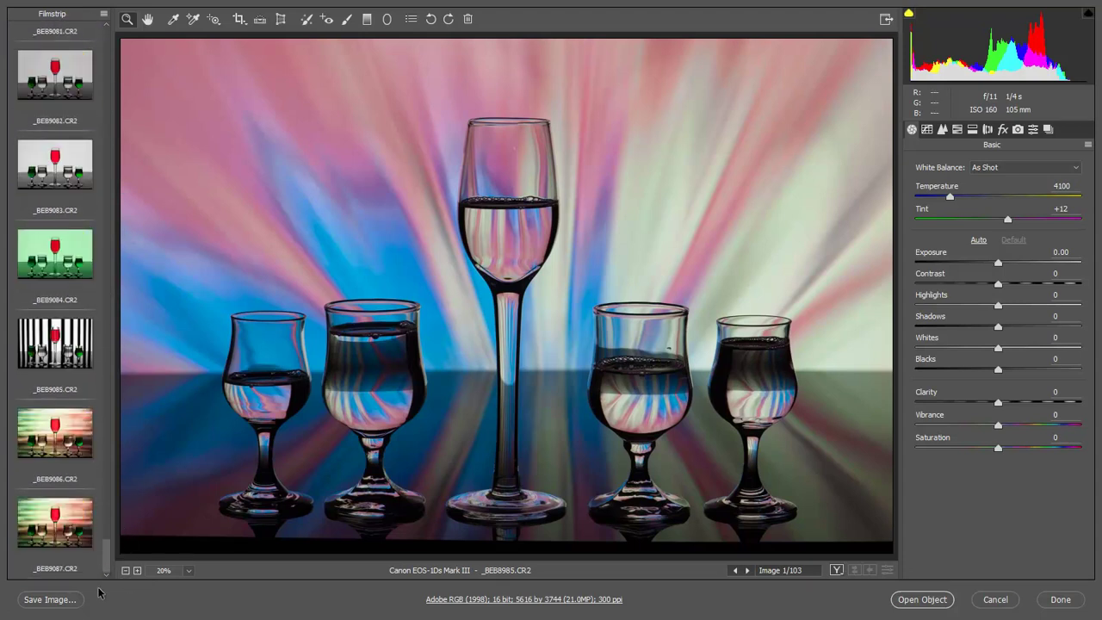
key(ctrl+a)
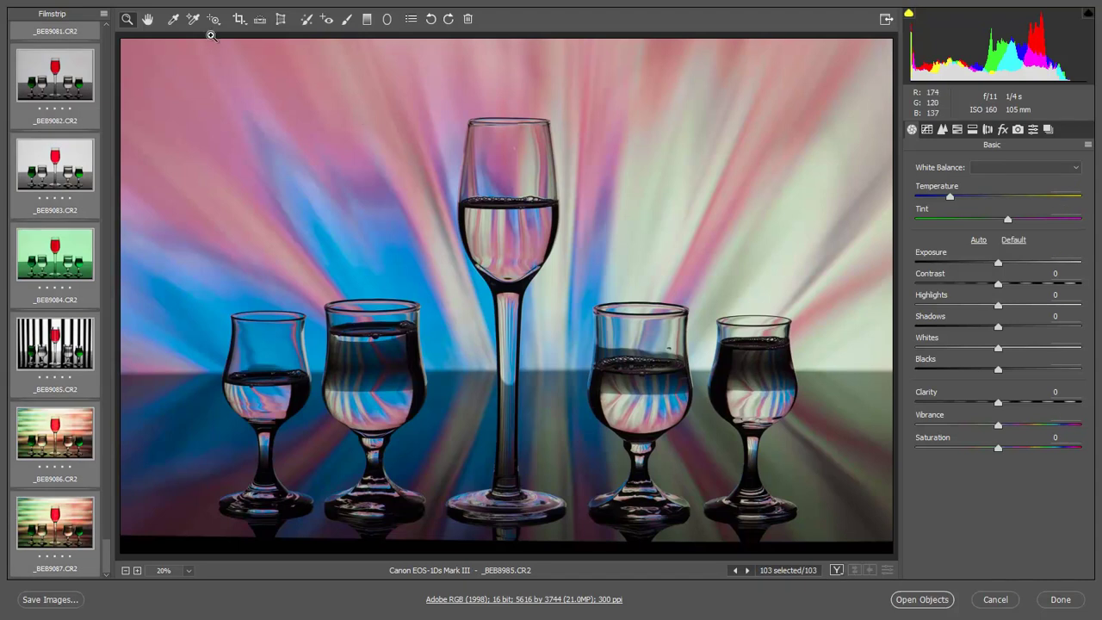
- Switch to Spot Removal and zoom to 200% on _BEB8985's glass rim
click(307, 19)
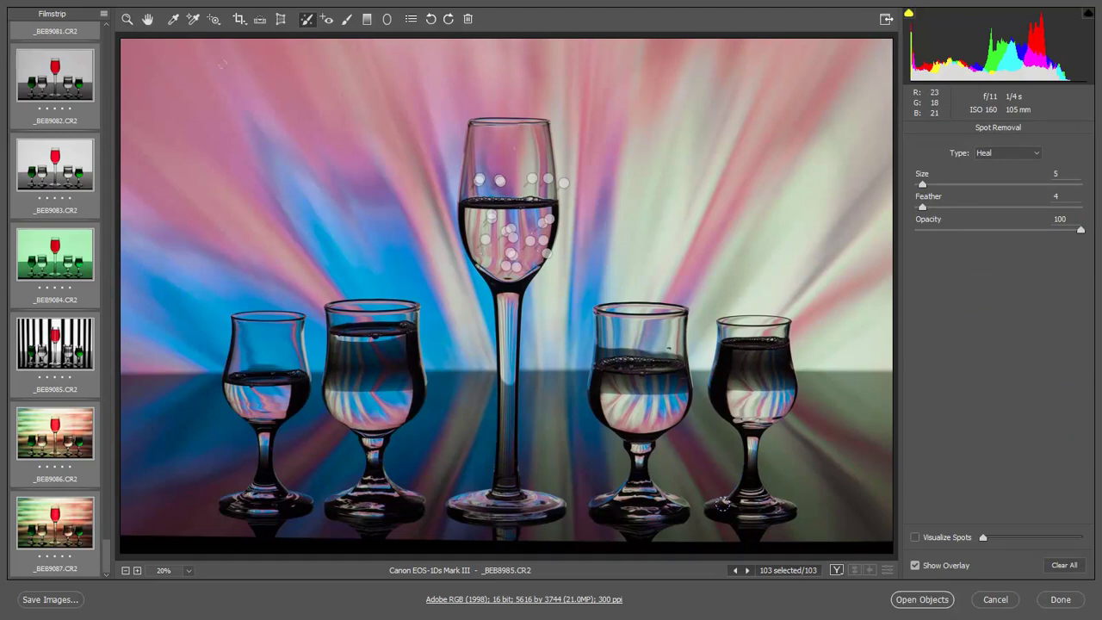
scroll(412, 386, up, 2)
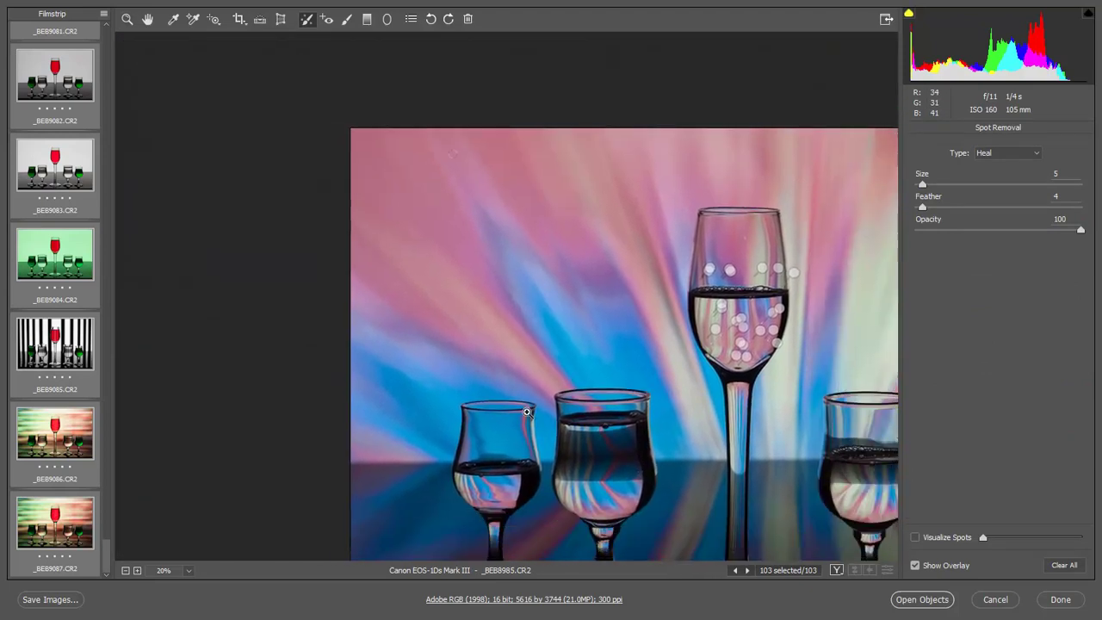
scroll(425, 374, up, 1)
scroll(459, 374, up, 4)
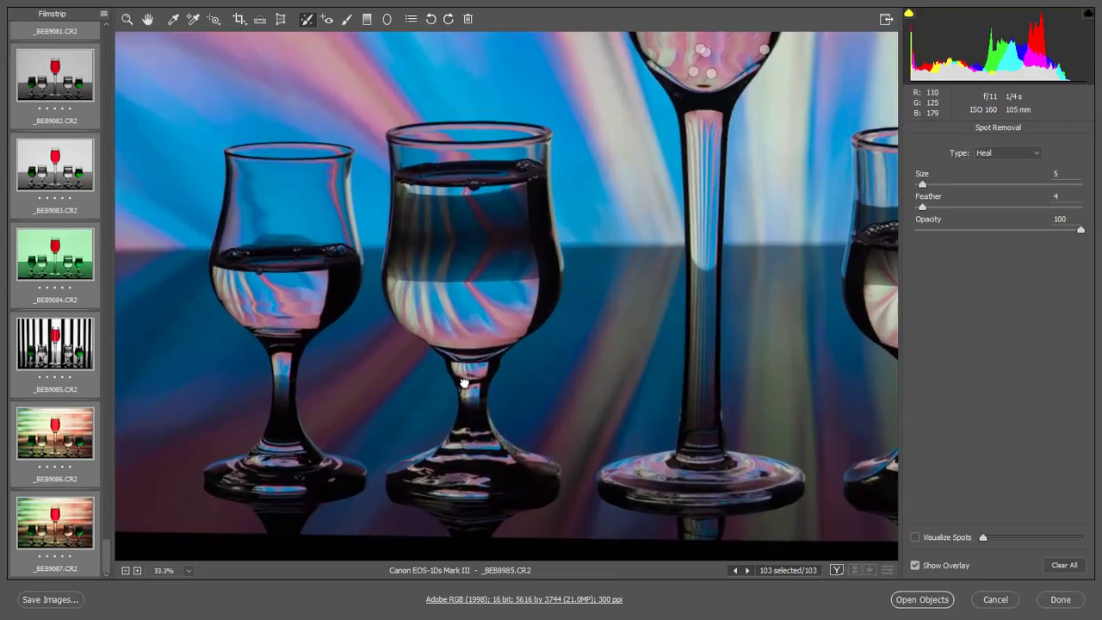
scroll(538, 168, up, 3)
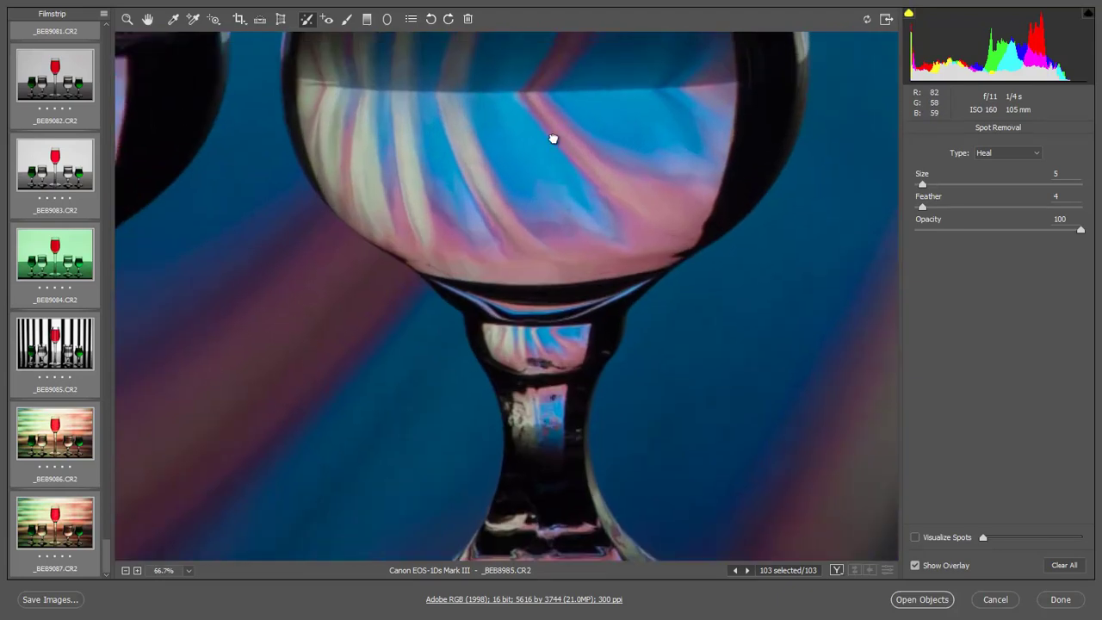
scroll(440, 238, up, 6)
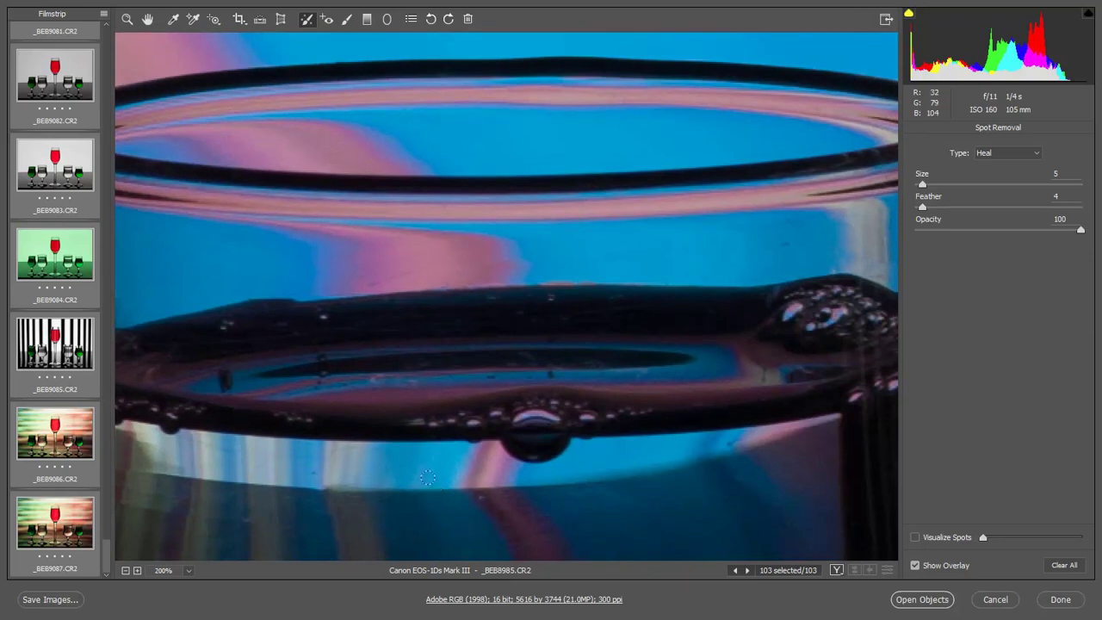
scroll(339, 400, right, 3)
scroll(339, 400, down, 2)
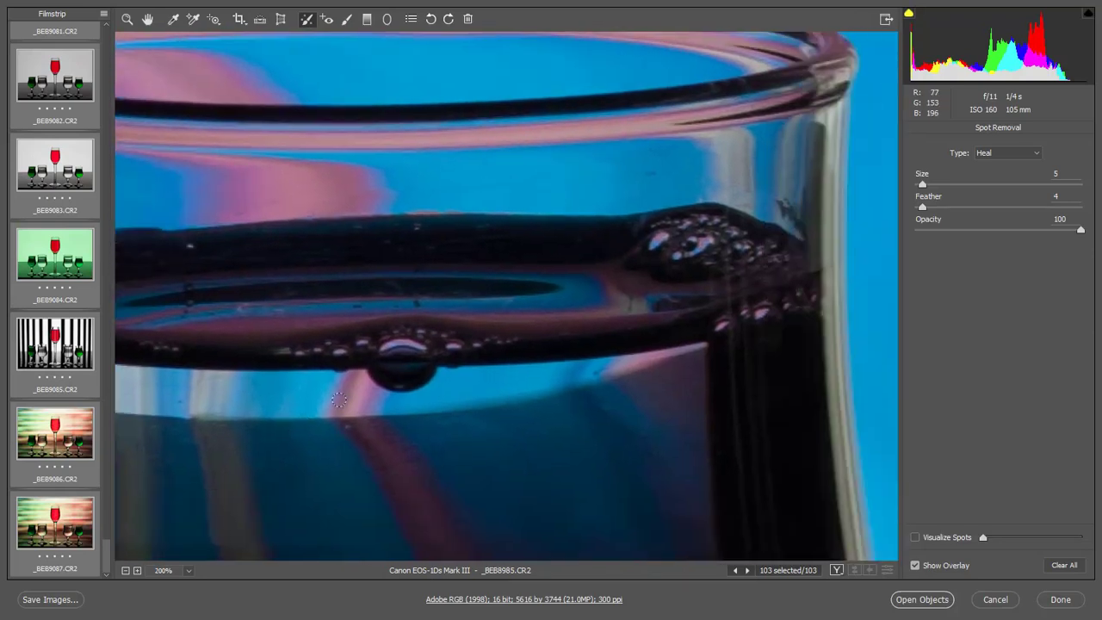
- Heal seven specks on the upper rim, inner rim, lower bowl and left side of the glass
click(651, 175)
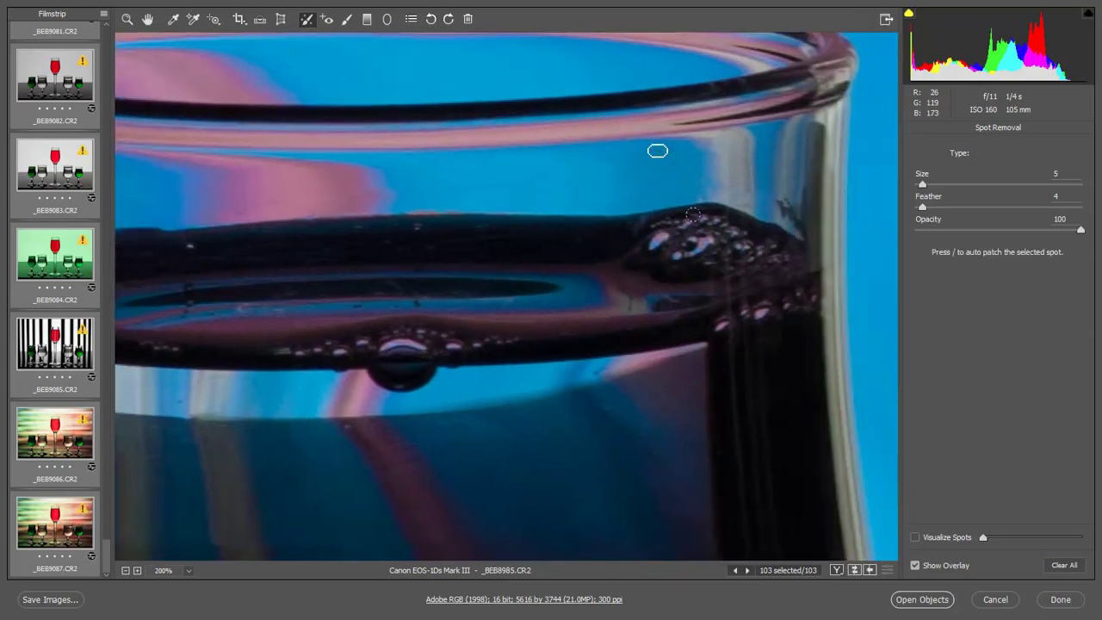
click(658, 150)
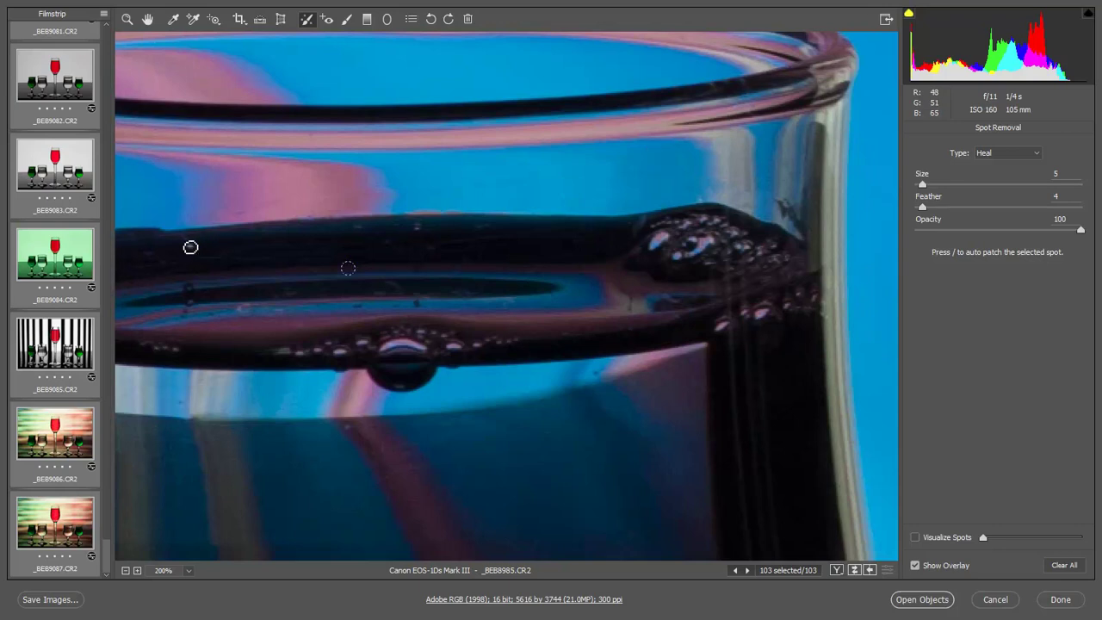
click(418, 303)
click(359, 307)
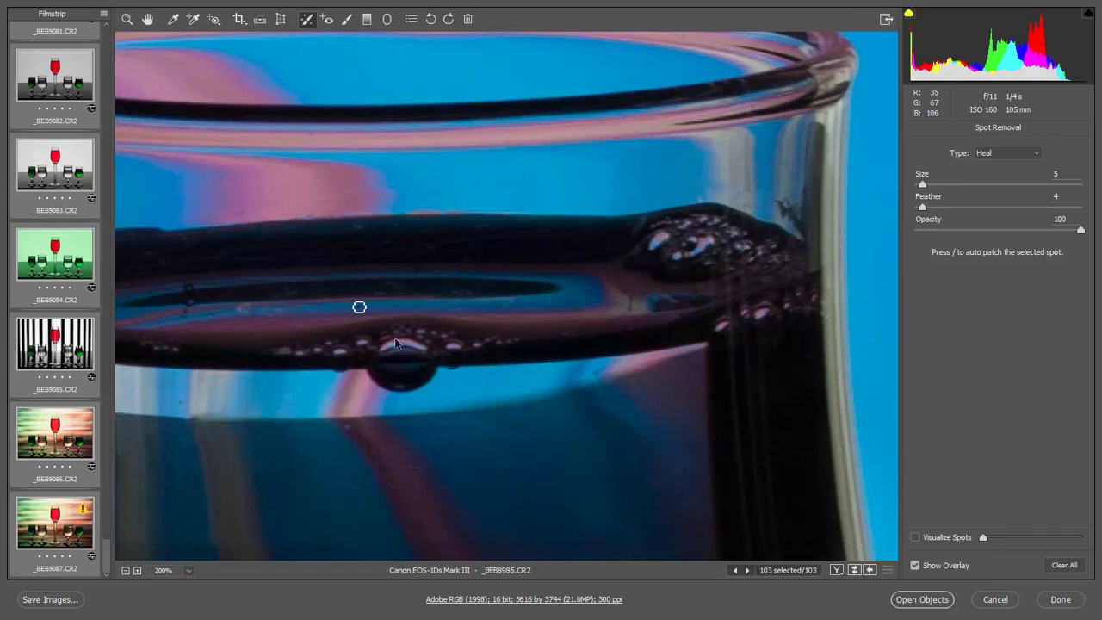
click(348, 428)
click(595, 371)
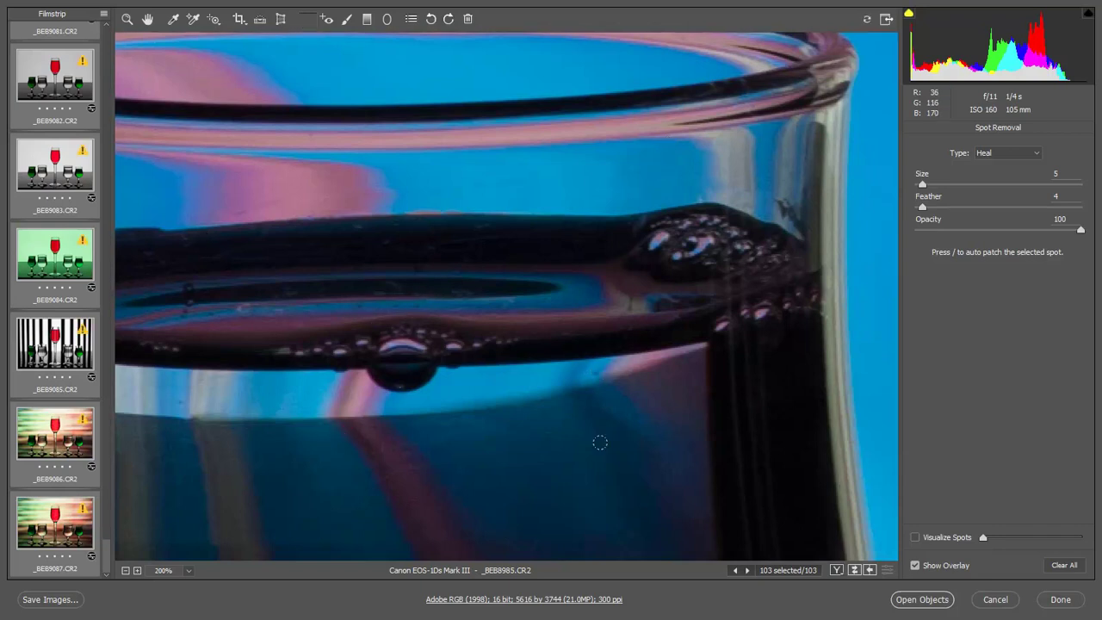
click(178, 402)
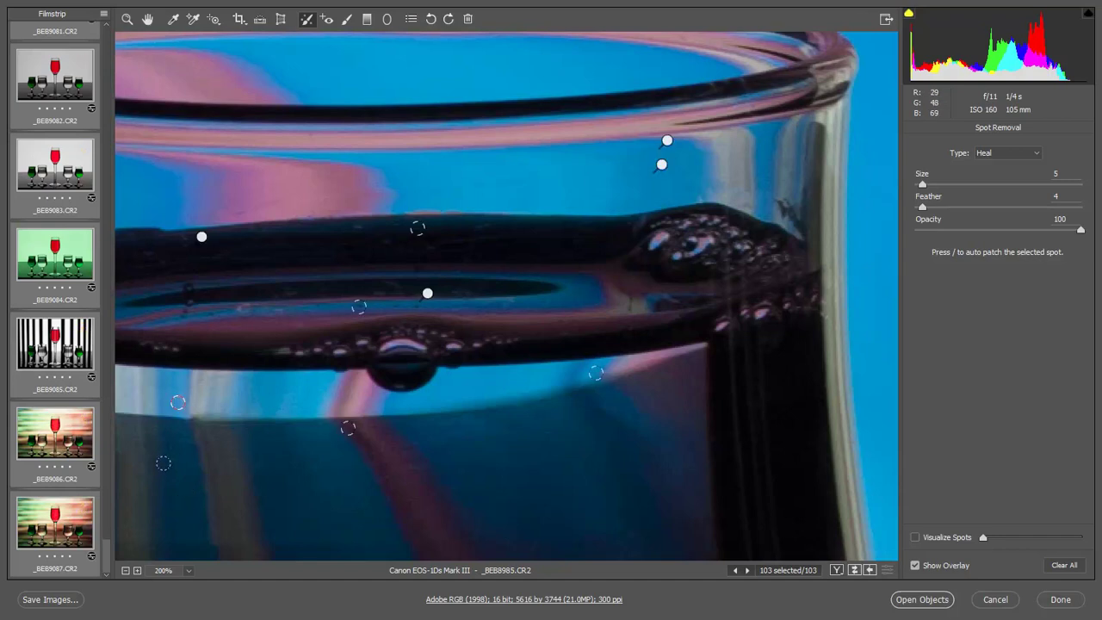
- Apply the Camera Raw edits with Done and open photo 57, the blue-green broken glass, in Develop
click(1060, 599)
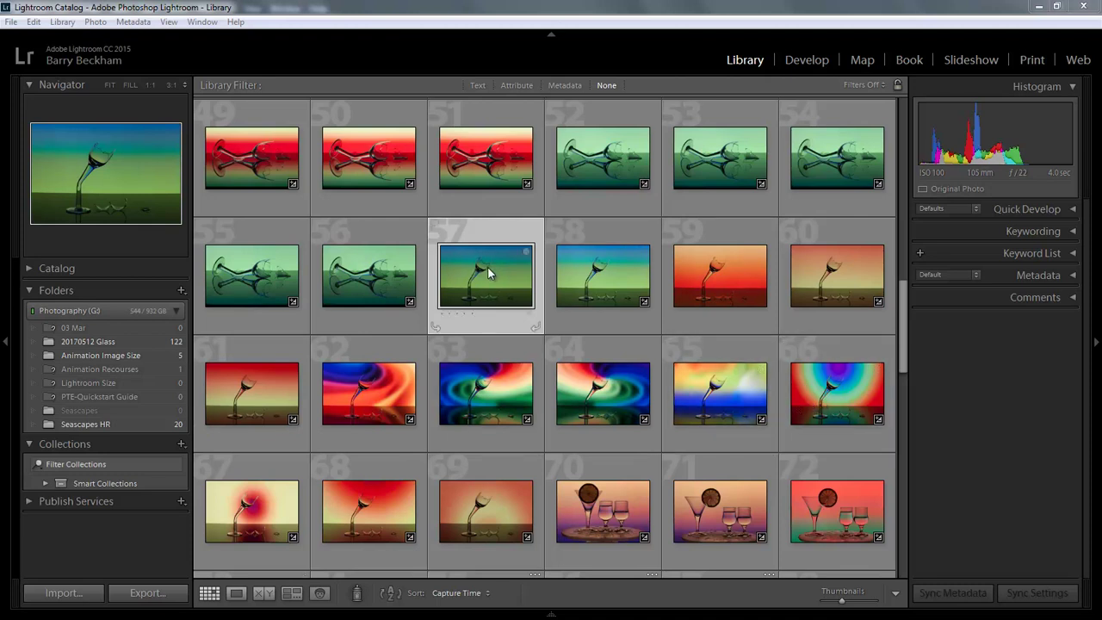
click(809, 60)
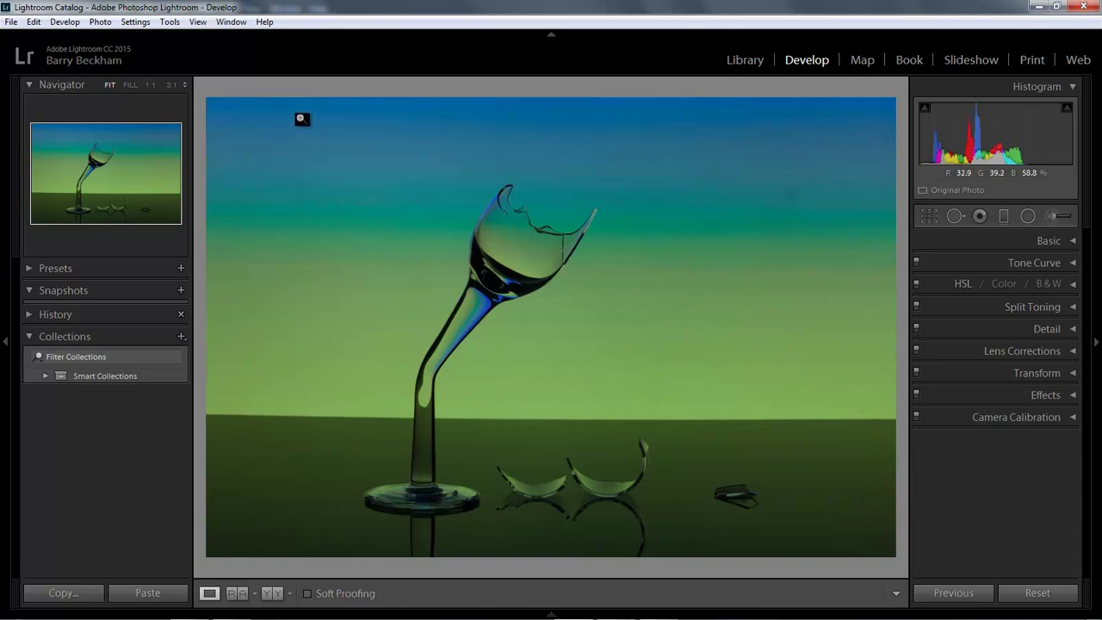
- Heal two background spots and an upper-left streak with Spot Removal, then return to the Library grid
click(954, 216)
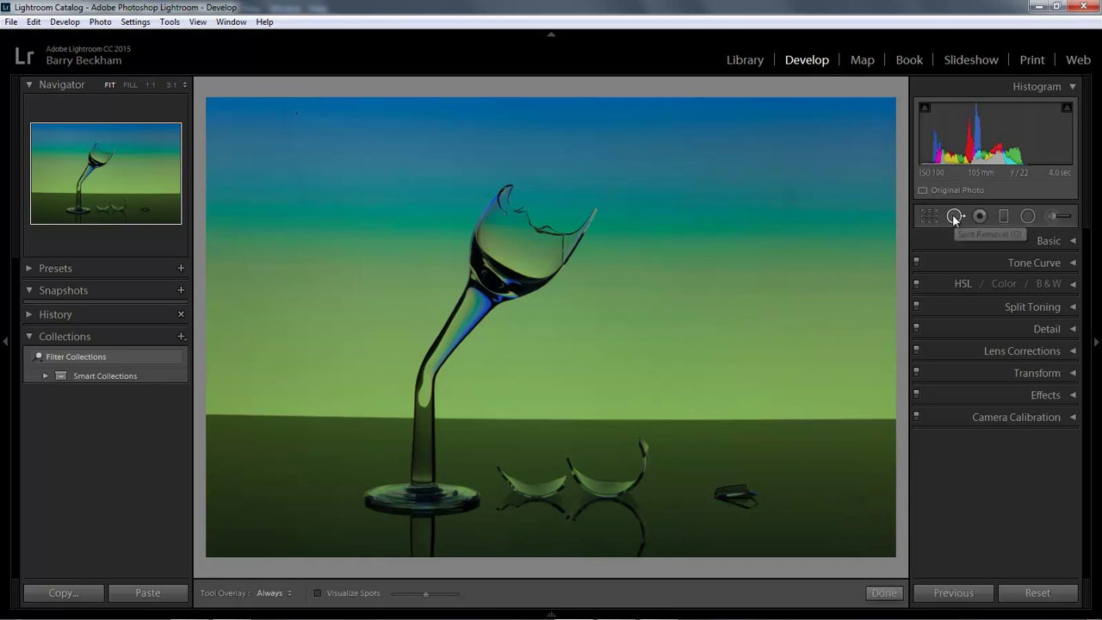
click(298, 115)
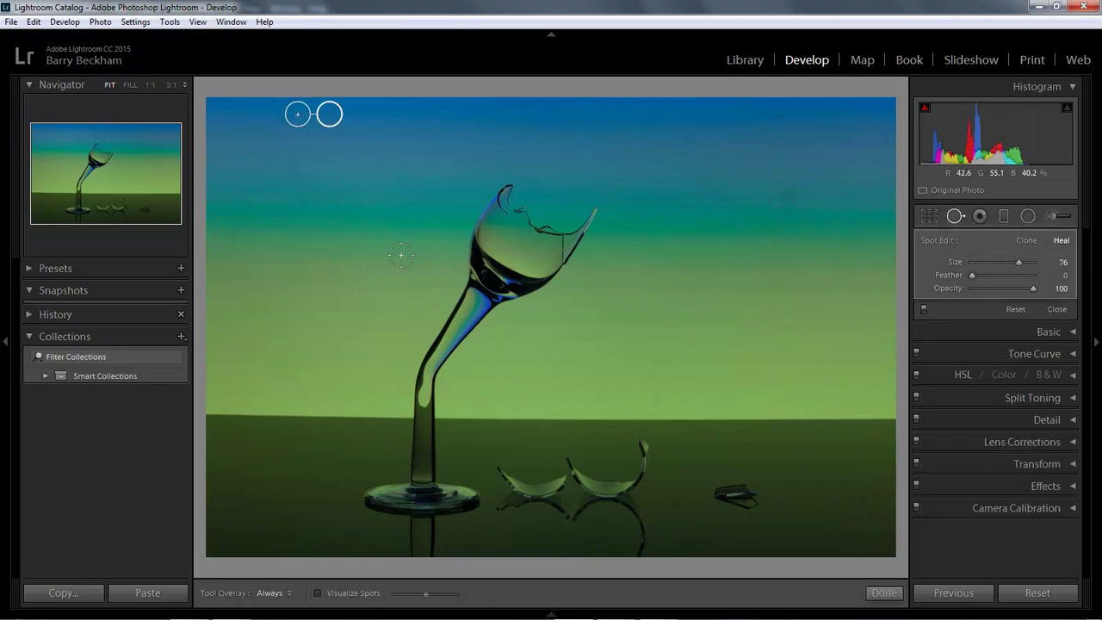
click(791, 197)
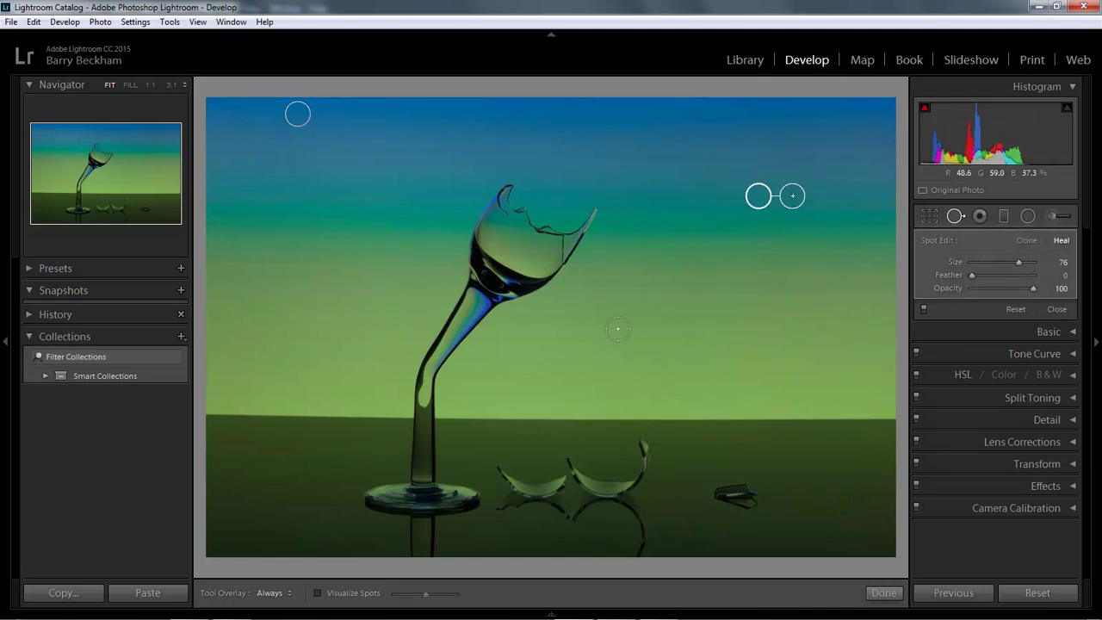
mouse_move(283, 129)
mouse_down()
mouse_move(285, 172)
mouse_move(305, 217)
mouse_up()
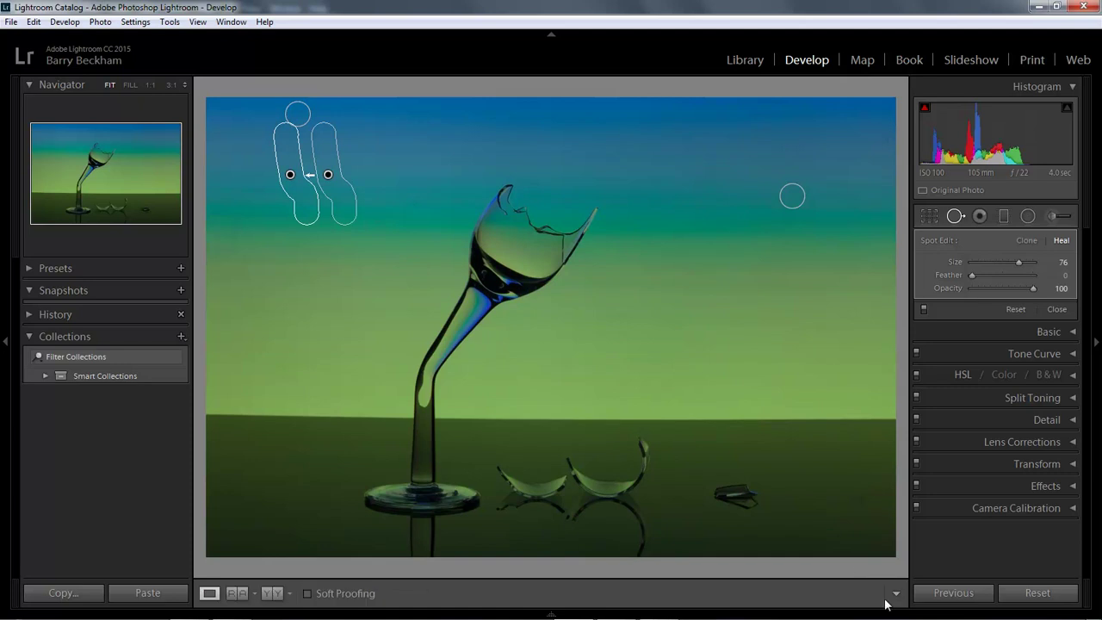
click(884, 594)
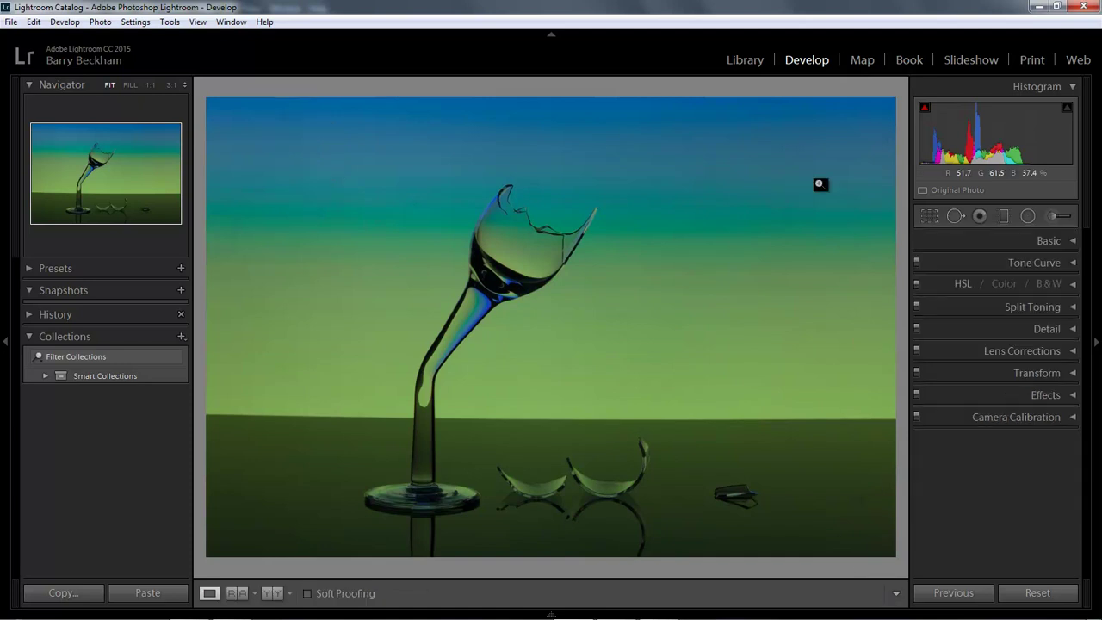
click(745, 60)
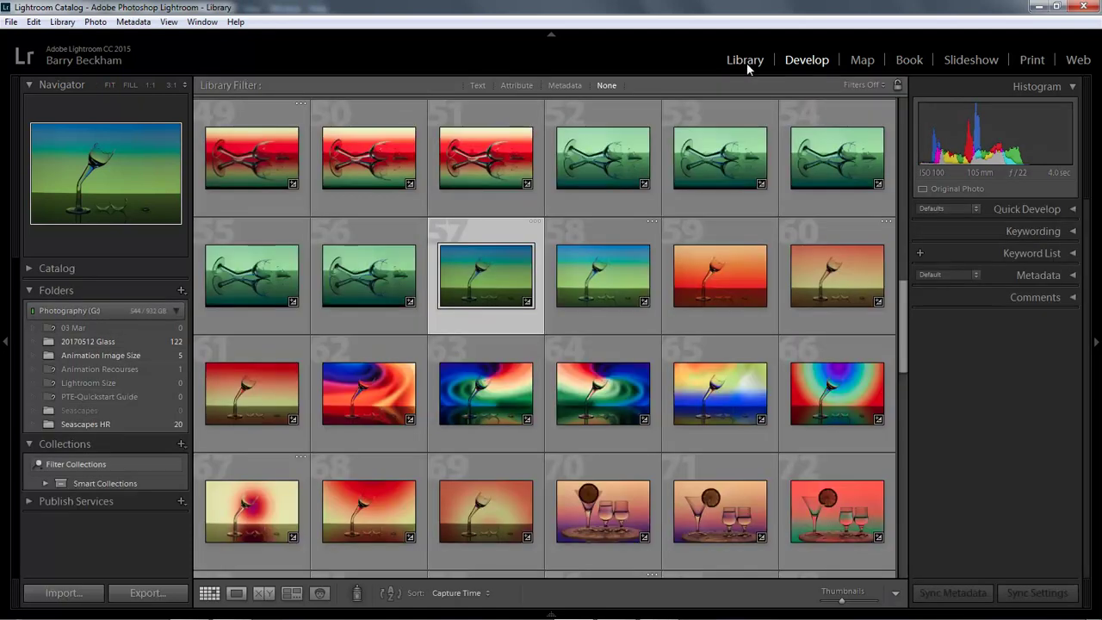
- Open photo 59, the orange broken glass, in Develop and apply the previous photo's settings
click(736, 275)
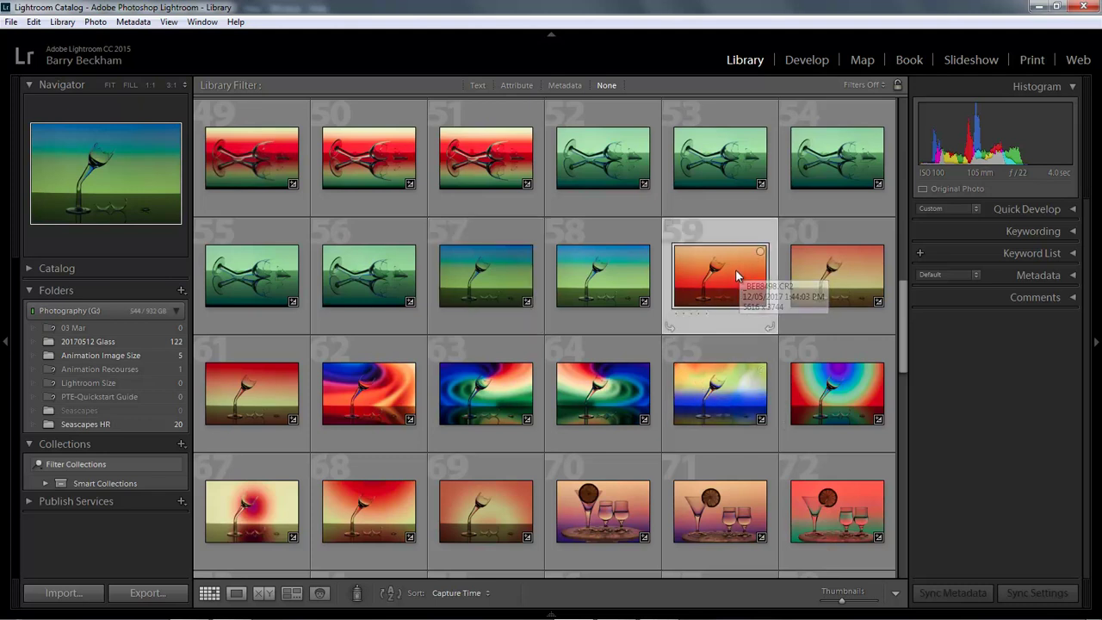
click(804, 61)
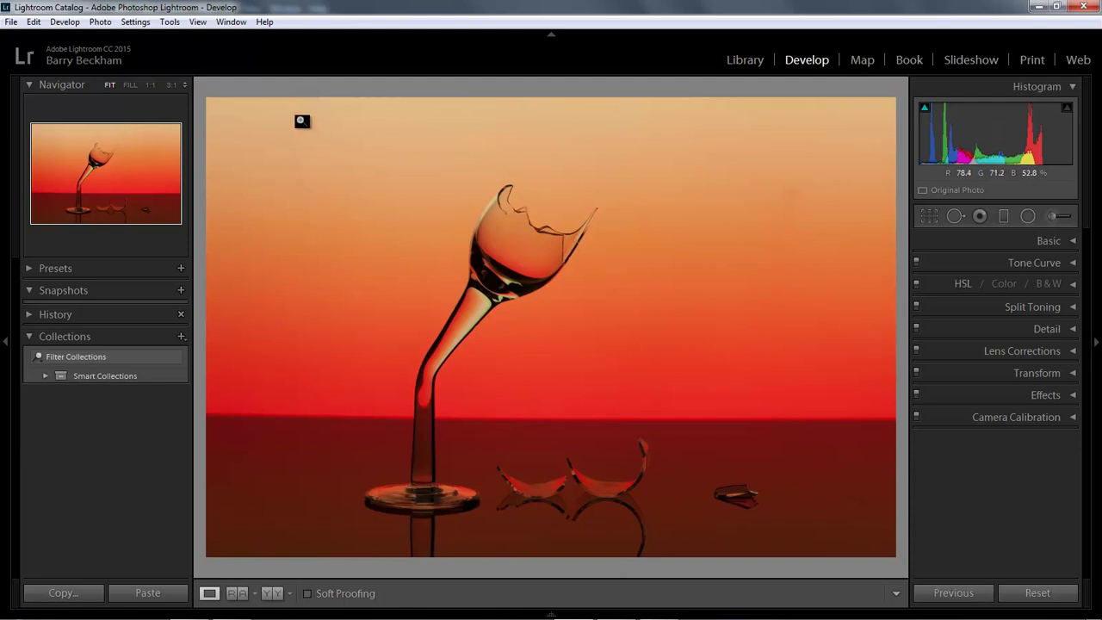
click(953, 593)
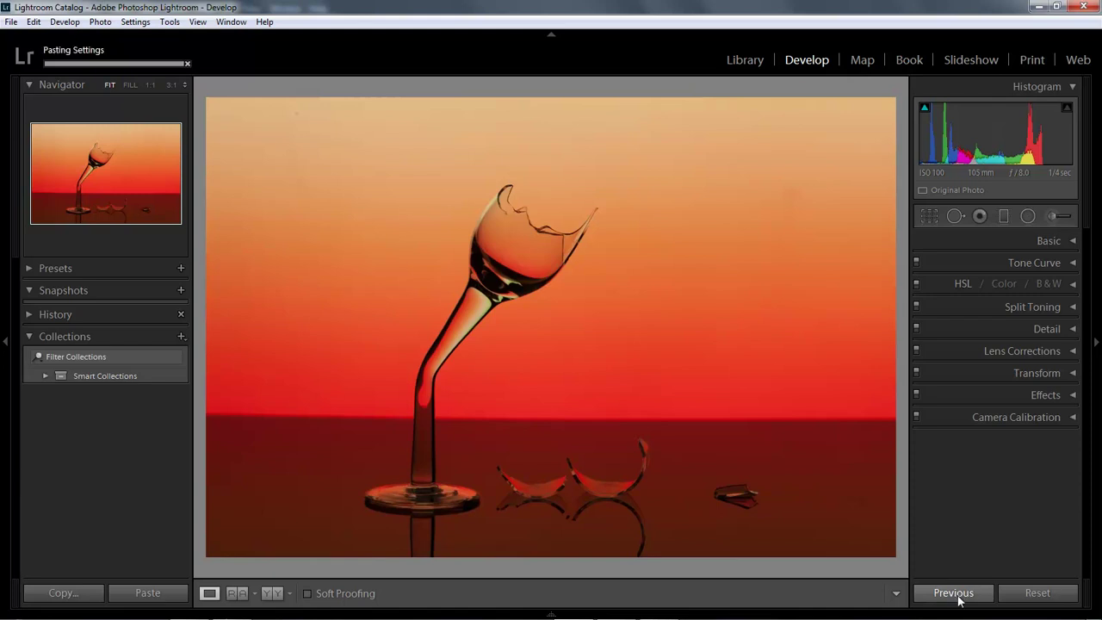